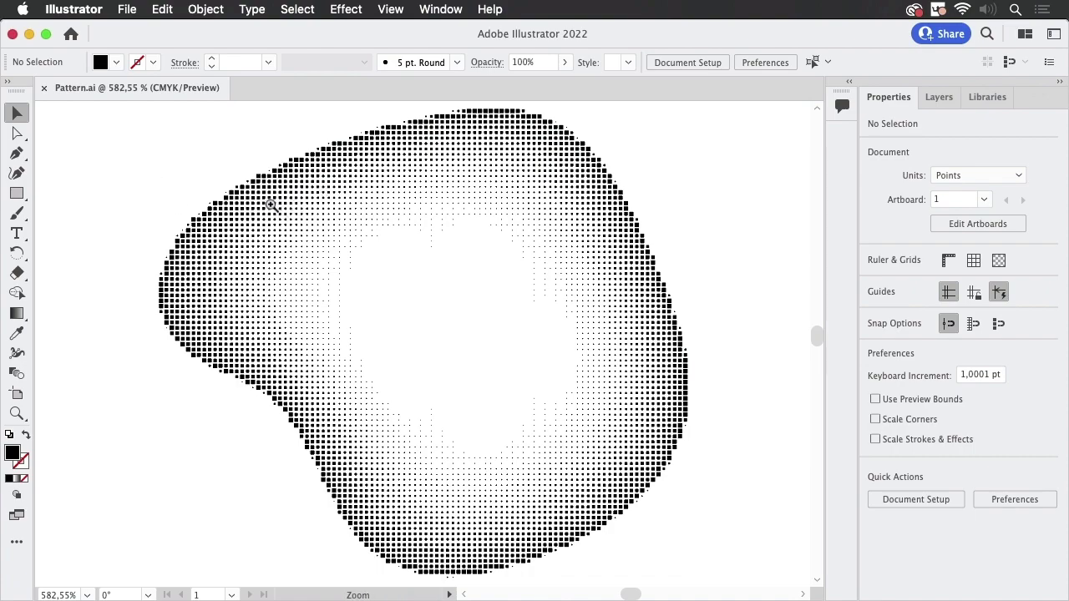
# Zoom in to inspect the halftone squares, then zoom out to show the gradient blob.
pyautogui.moveTo(254, 208)
pyautogui.mouseDown()
pyautogui.moveTo(533, 268)
pyautogui.moveTo(410, 291)
pyautogui.mouseUp()
pyautogui.moveTo(470, 465); pyautogui.dragTo(387, 261)
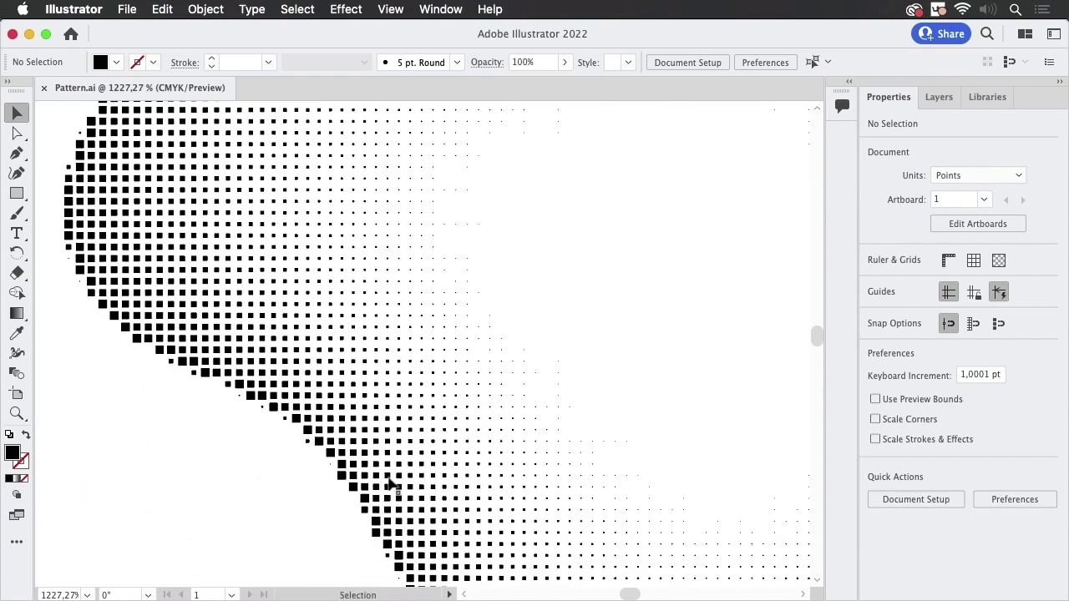
pyautogui.press('z')
pyautogui.moveTo(546, 301); pyautogui.dragTo(428, 323)
pyautogui.moveTo(520, 291); pyautogui.dragTo(334, 287)
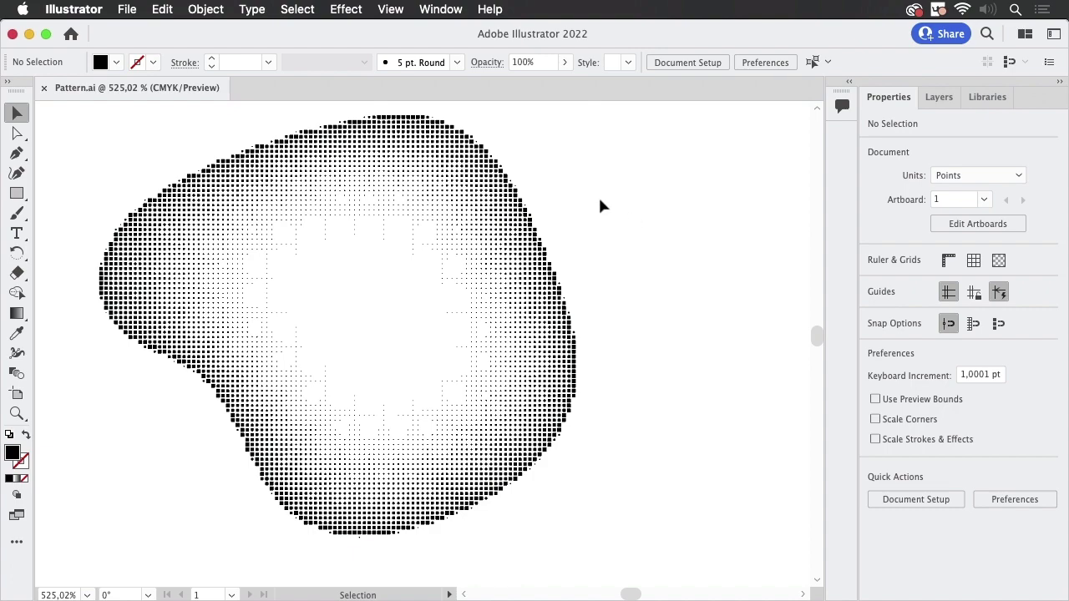
pyautogui.moveTo(578, 186); pyautogui.dragTo(581, 194)
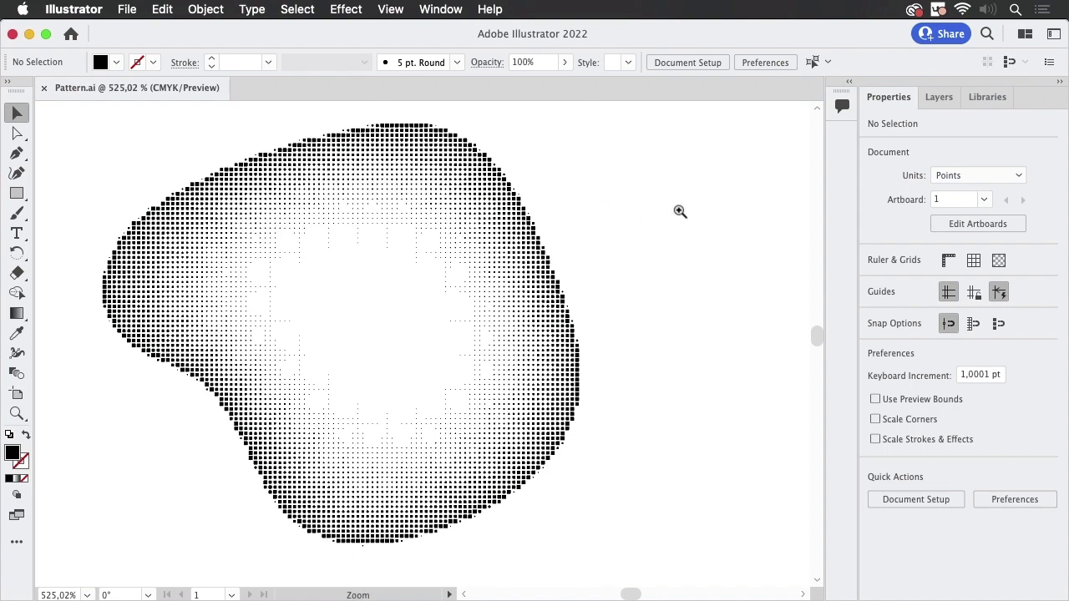
pyautogui.moveTo(680, 212)
pyautogui.mouseDown()
pyautogui.moveTo(563, 245)
pyautogui.moveTo(634, 222)
pyautogui.moveTo(447, 378)
pyautogui.mouseUp()
# Move the black-outlined gradient blob up and to the left.
pyautogui.scroll(-10, 493, 389)
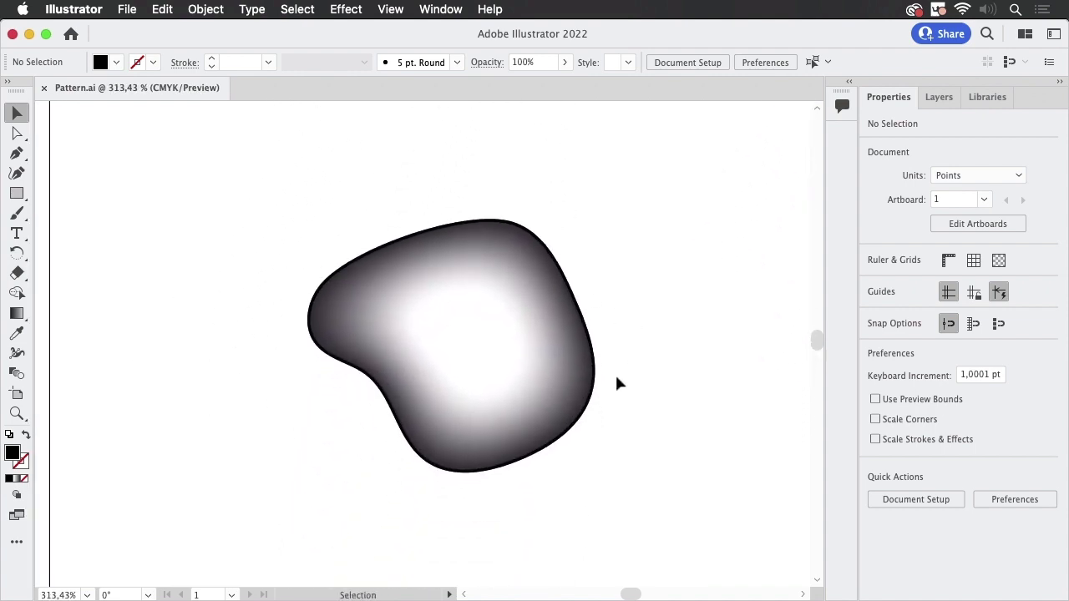
pyautogui.click(560, 382)
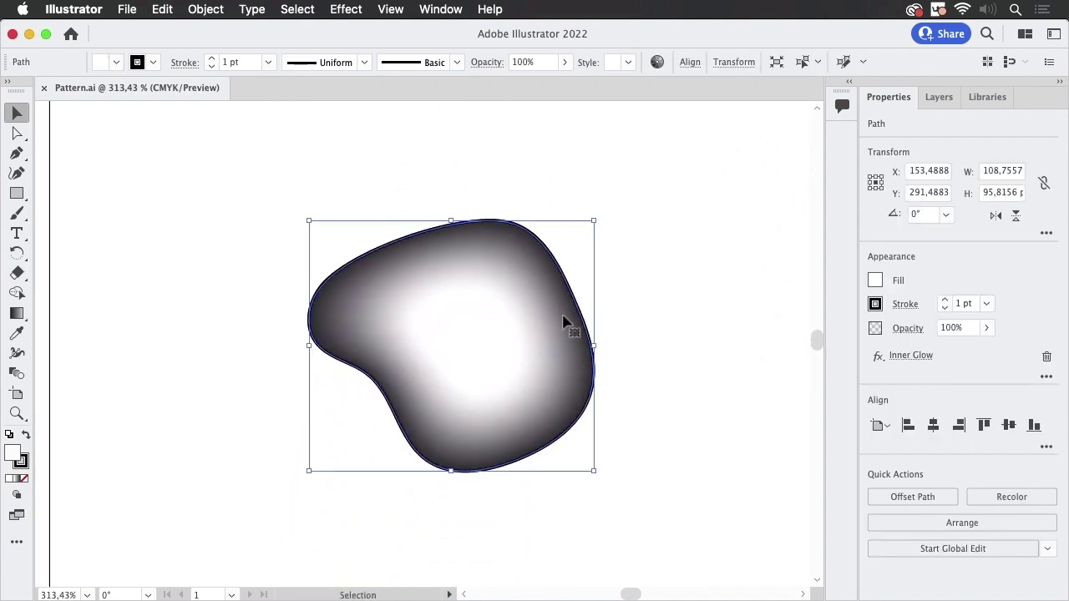
pyautogui.moveTo(565, 322); pyautogui.dragTo(455, 266)
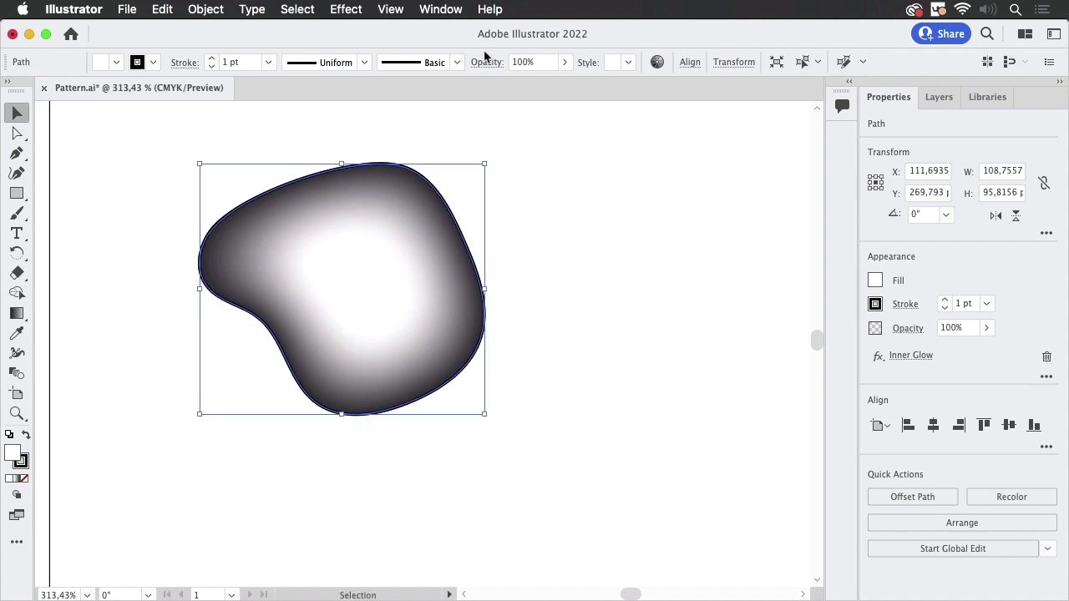
# Review the blob's Inner Glow settings in the Appearance panel, leaving them unchanged.
pyautogui.click(451, 9)
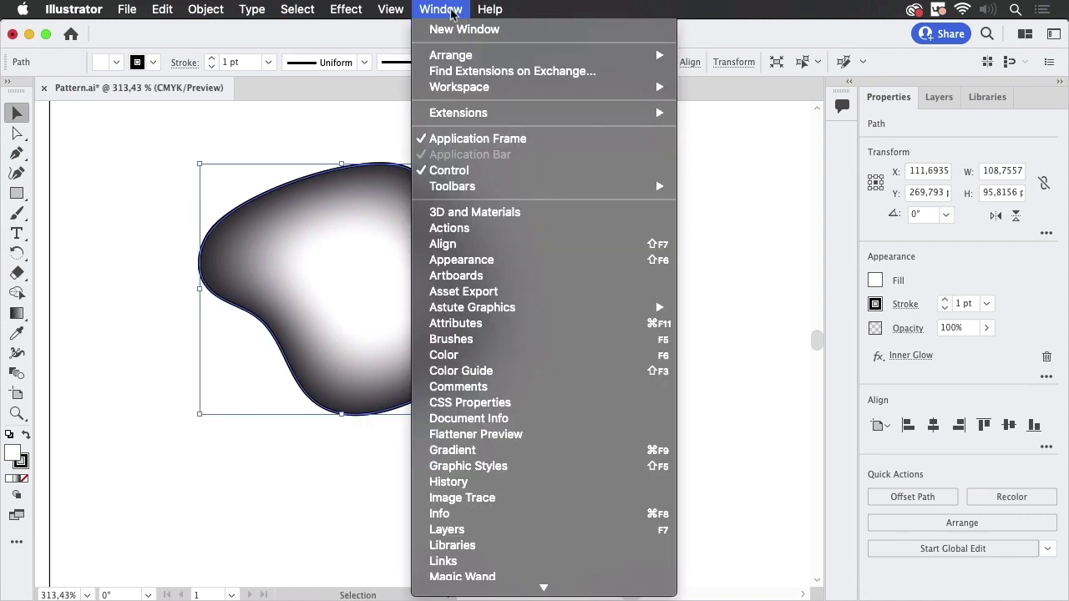
pyautogui.click(517, 259)
pyautogui.moveTo(698, 278); pyautogui.dragTo(607, 201)
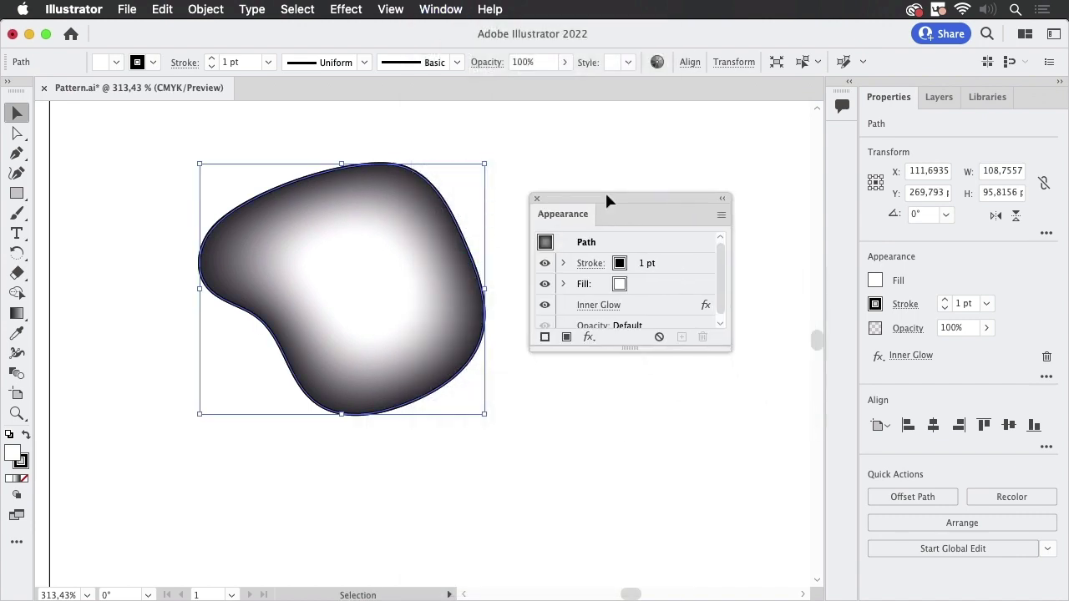
pyautogui.click(608, 306)
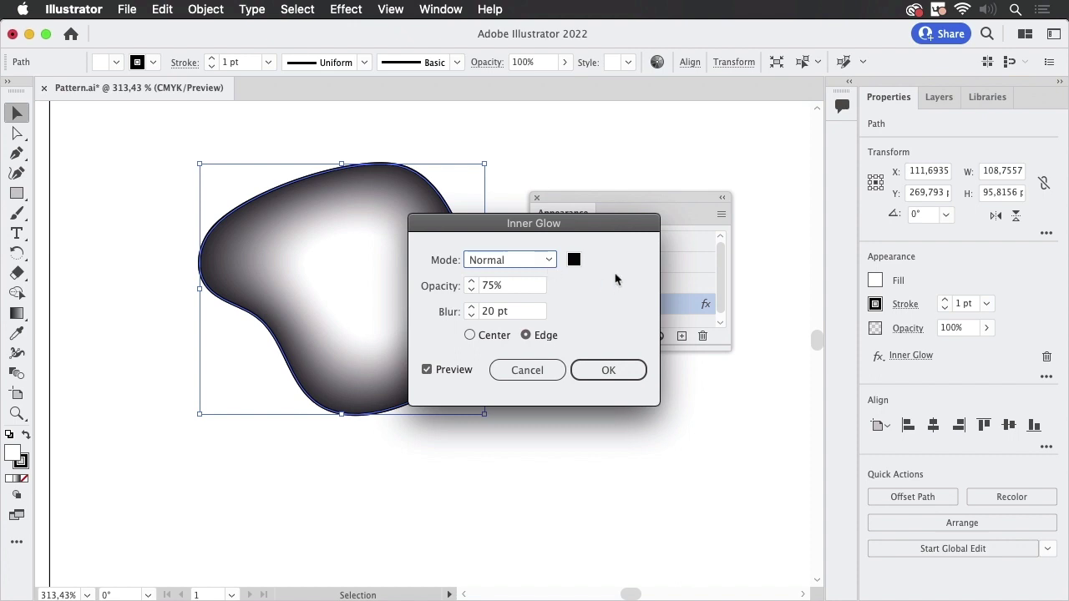
pyautogui.moveTo(557, 223); pyautogui.dragTo(662, 225)
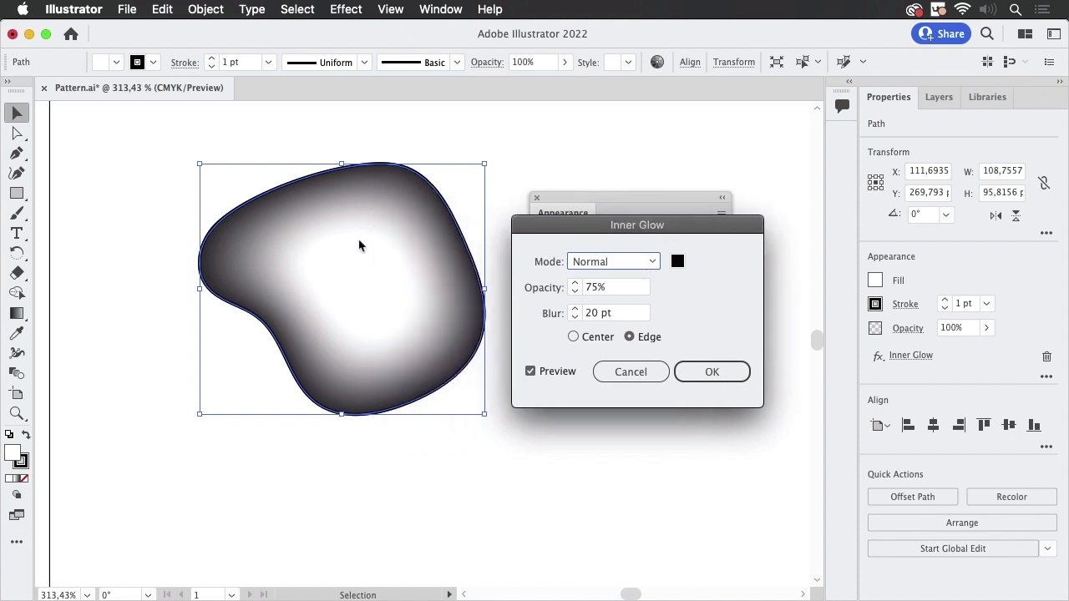
pyautogui.click(630, 372)
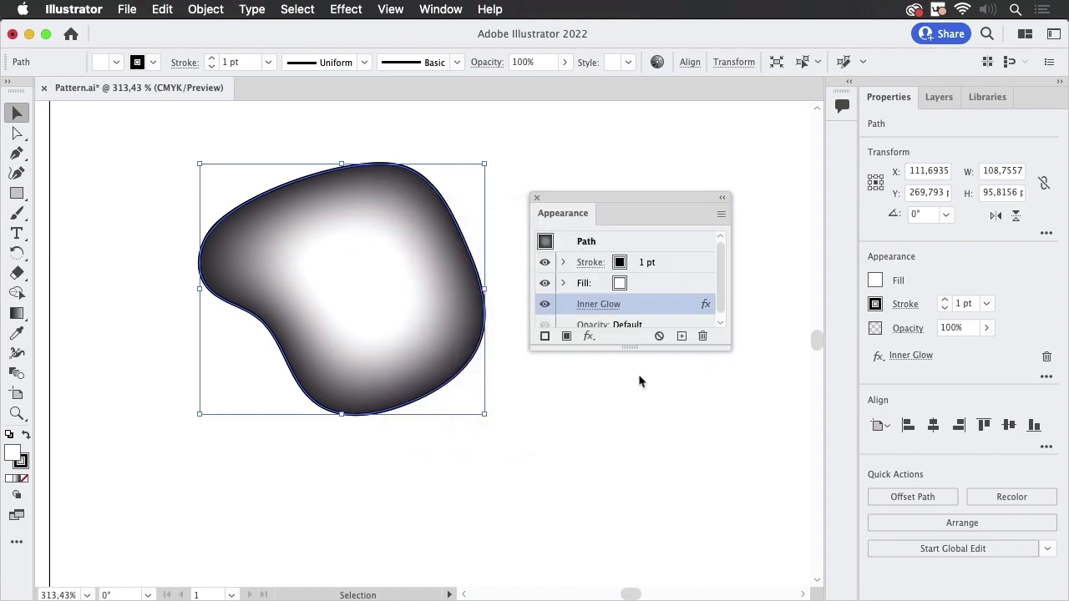
pyautogui.click(536, 198)
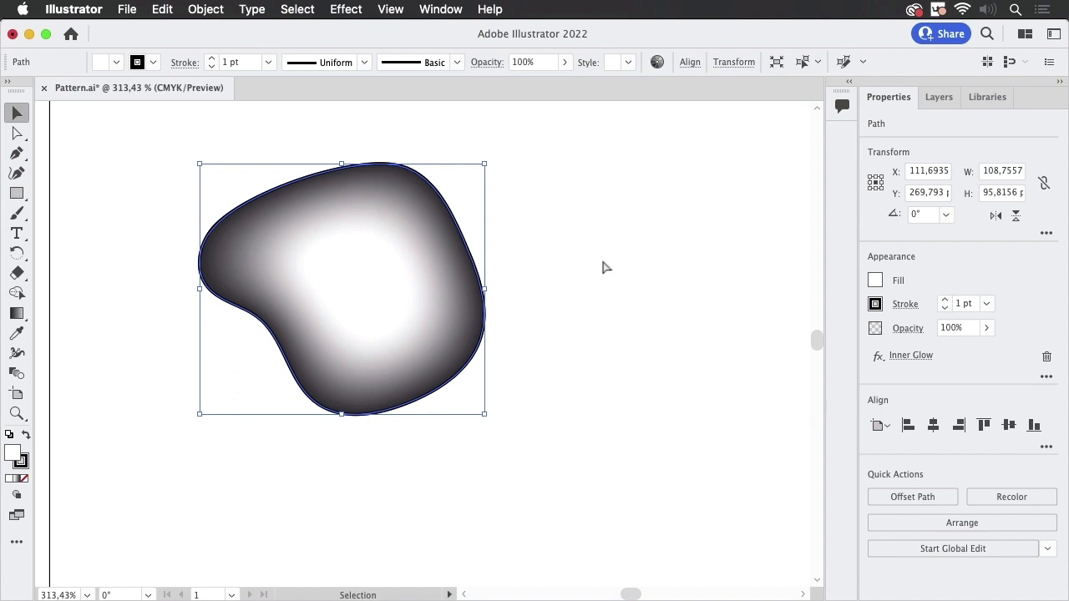
# Alt-drag a duplicate of the gradient blob below the original.
pyautogui.press('super+alt+space')
pyautogui.moveTo(632, 220)
pyautogui.mouseDown()
pyautogui.moveTo(639, 200)
pyautogui.moveTo(583, 192)
pyautogui.mouseUp()
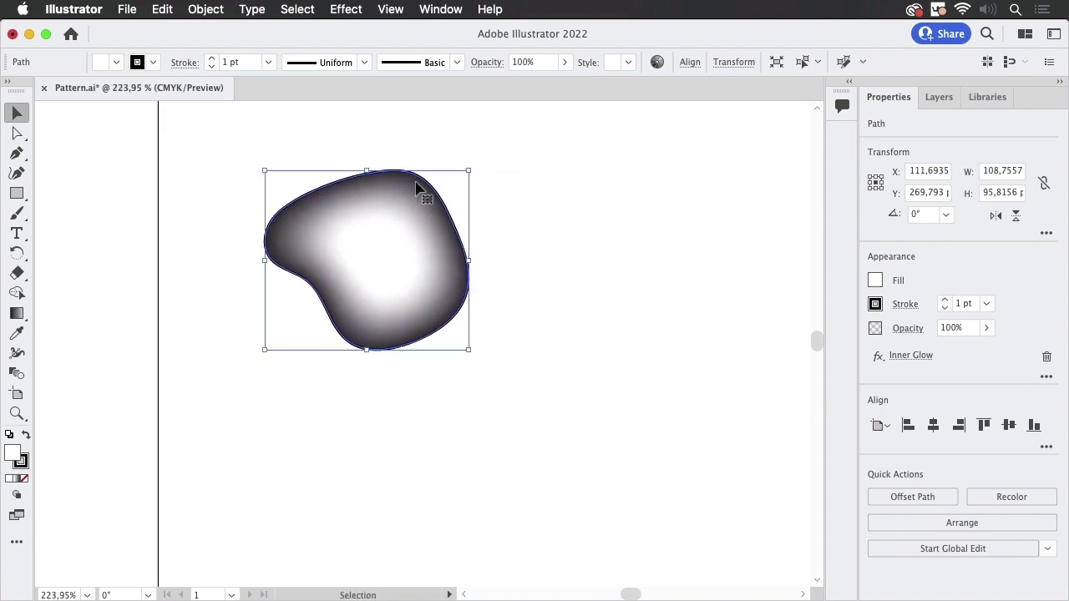
pyautogui.keyDown('alt'); pyautogui.moveTo(415, 181); pyautogui.dragTo(428, 517); pyautogui.keyUp('alt')
# Rasterize the original upper blob at Medium (150 ppi) resolution.
pyautogui.click(424, 243)
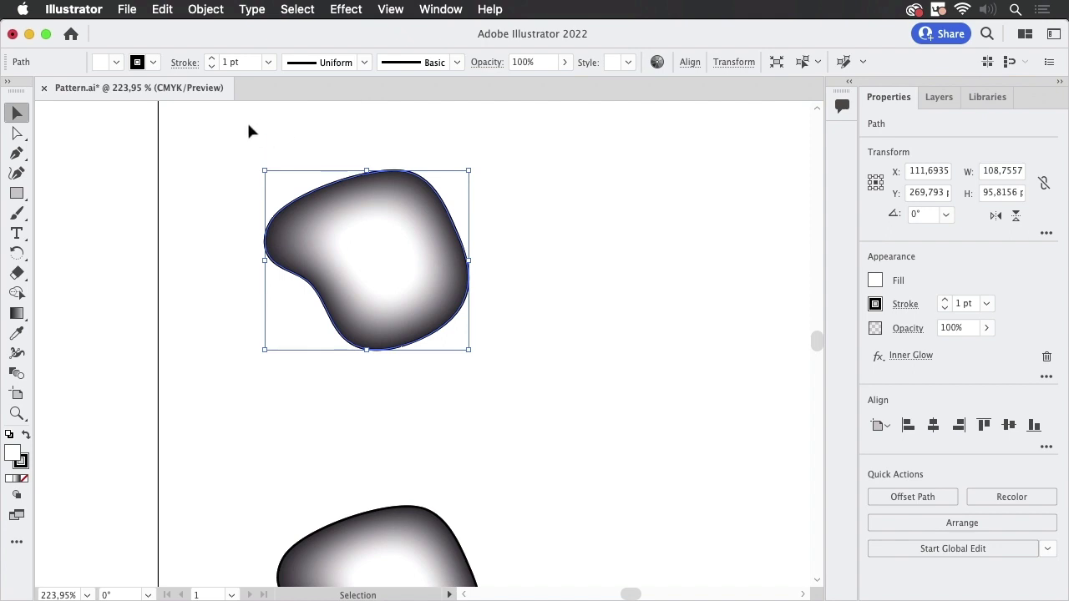
pyautogui.click(205, 9)
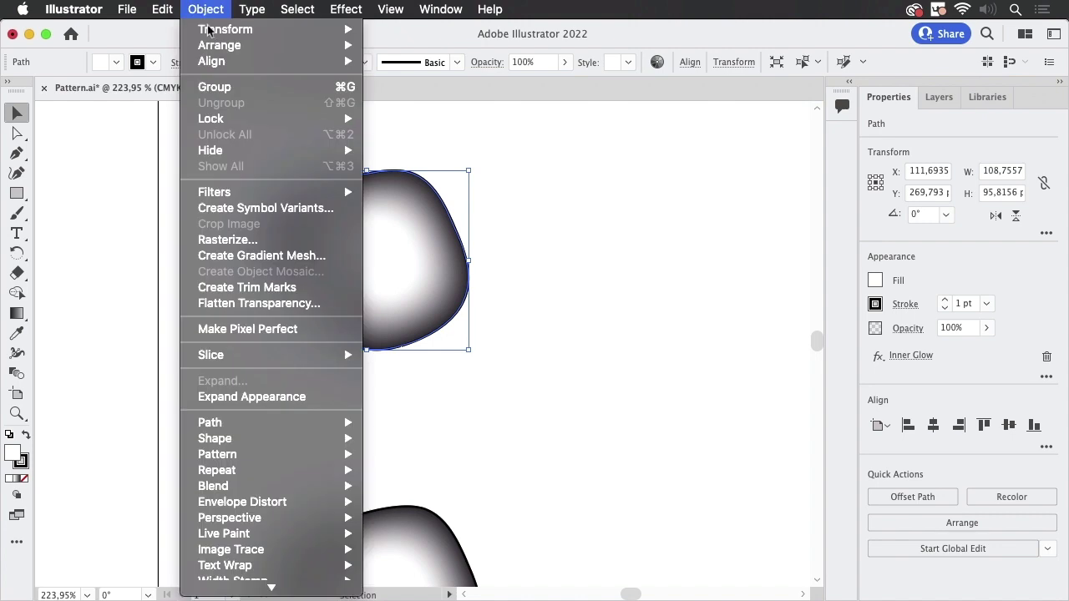
pyautogui.click(351, 238)
pyautogui.click(518, 208)
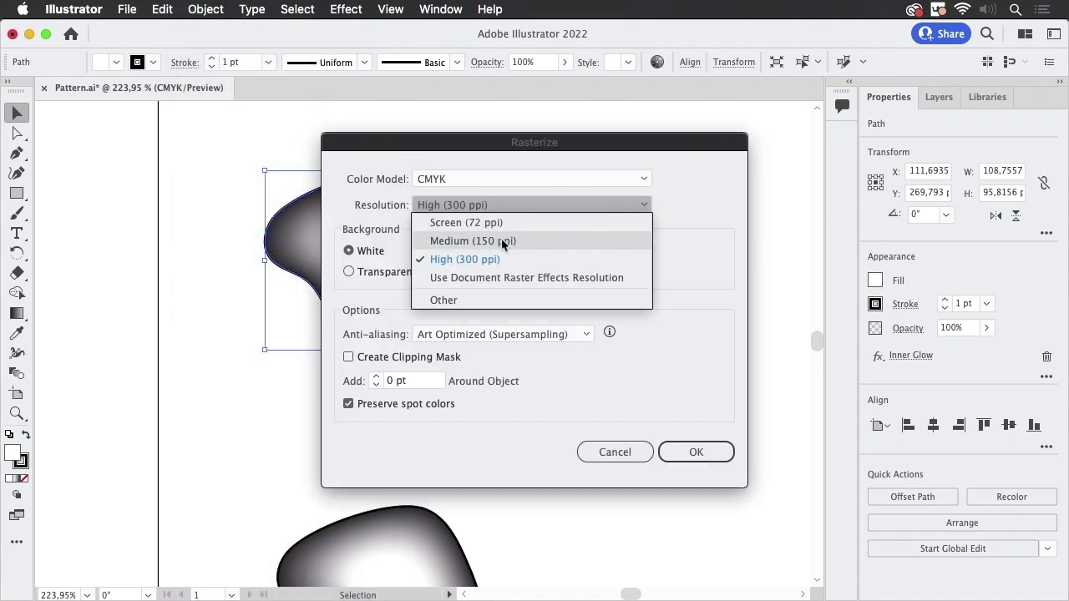
pyautogui.click(503, 241)
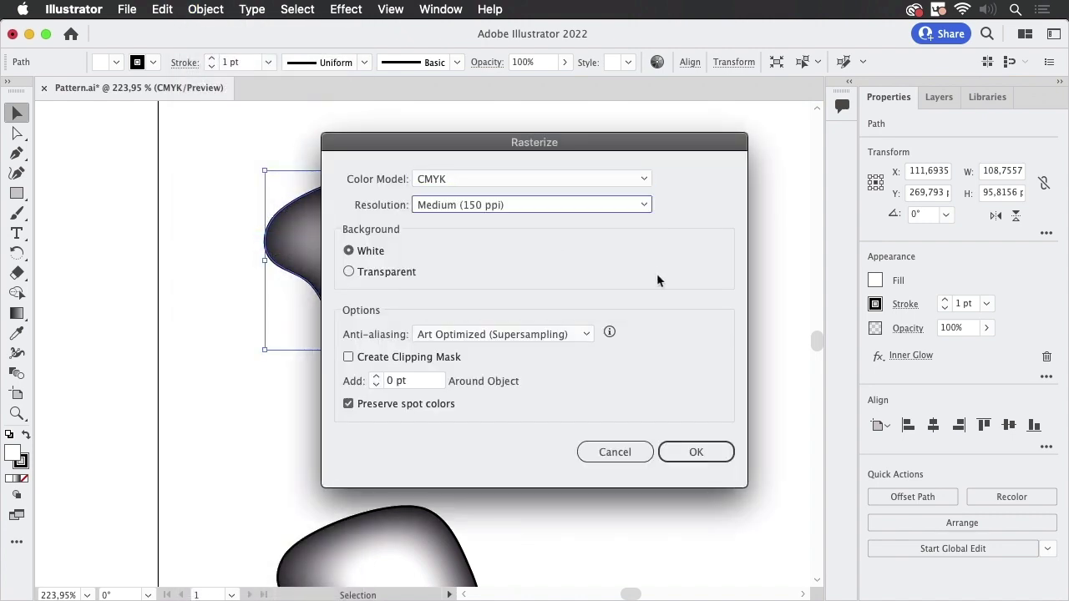
pyautogui.click(722, 455)
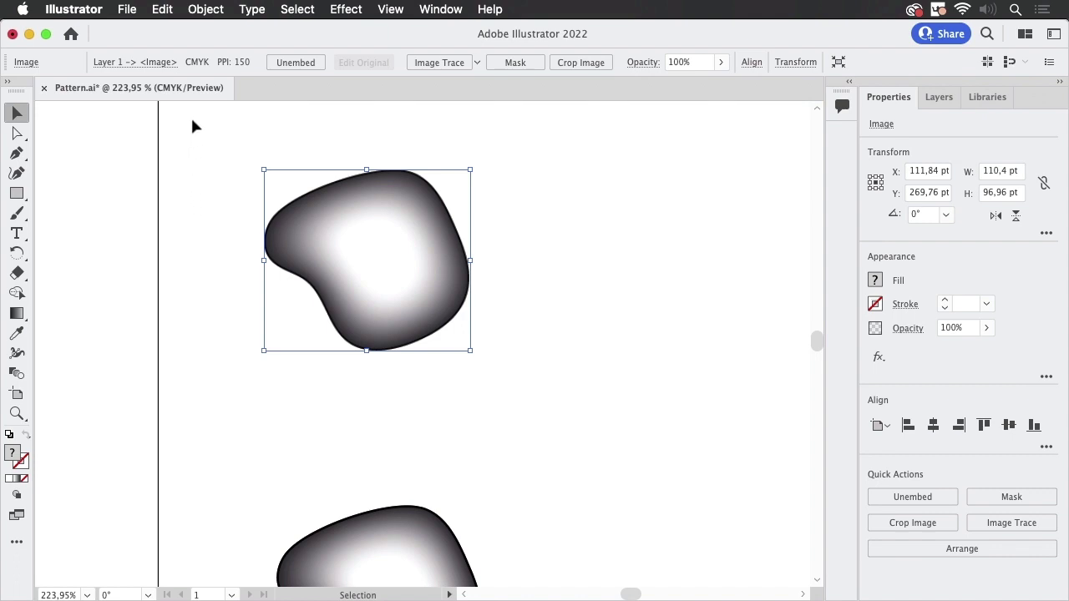
# Set up an Object Mosaic 100 tiles wide with Use Ratio and Color, then cancel it.
pyautogui.click(211, 12)
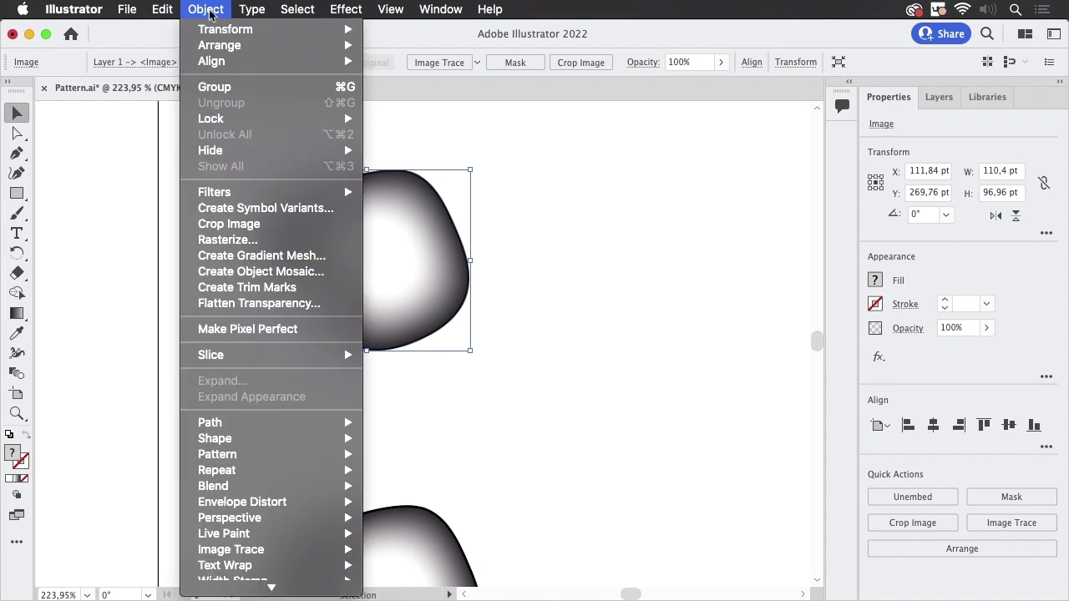
pyautogui.click(300, 273)
pyautogui.click(714, 241)
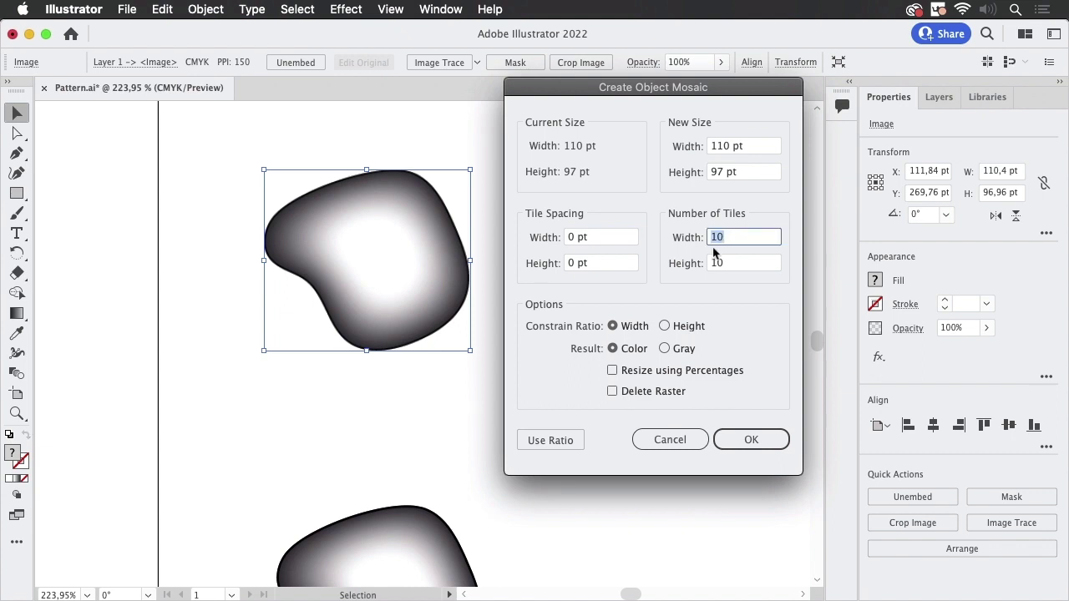
pyautogui.write('100')
pyautogui.click(554, 442)
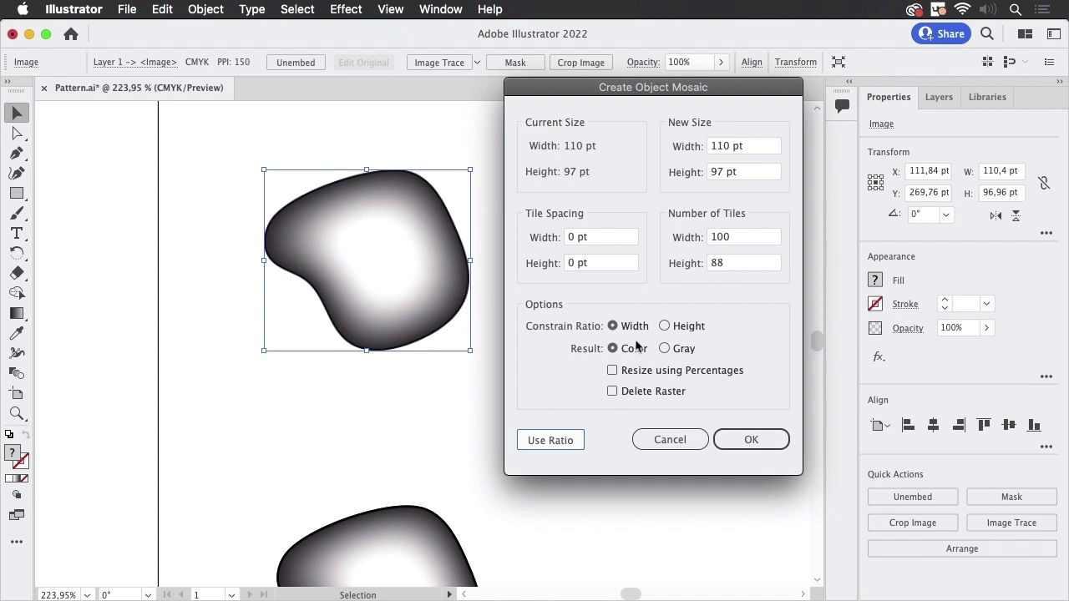
pyautogui.click(636, 347)
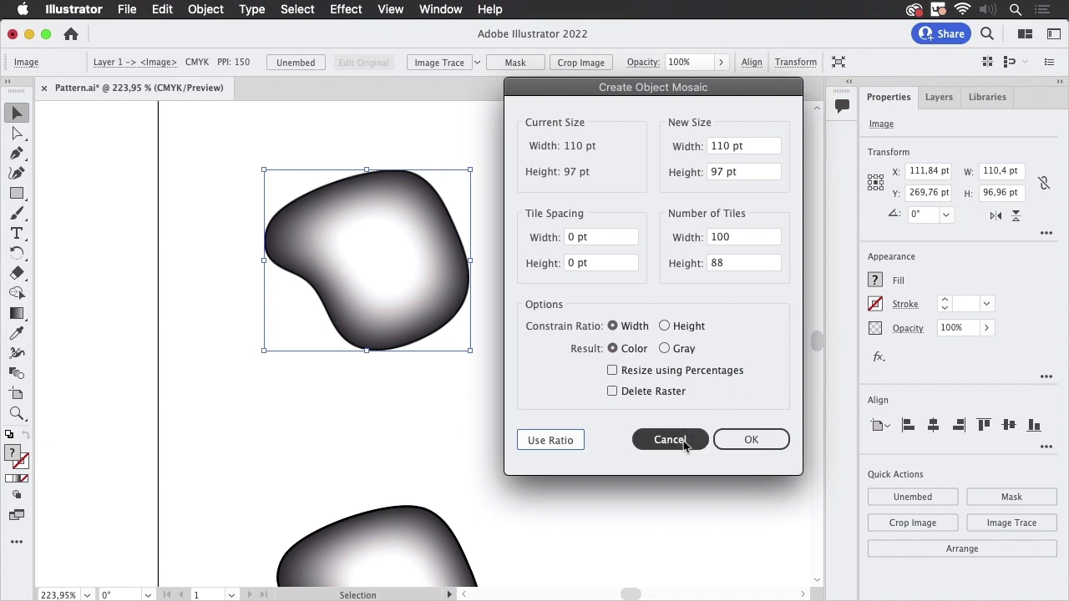
pyautogui.click(684, 440)
# Zoom in on the right gradient blob and check its paths in Outline view.
pyautogui.click(611, 244)
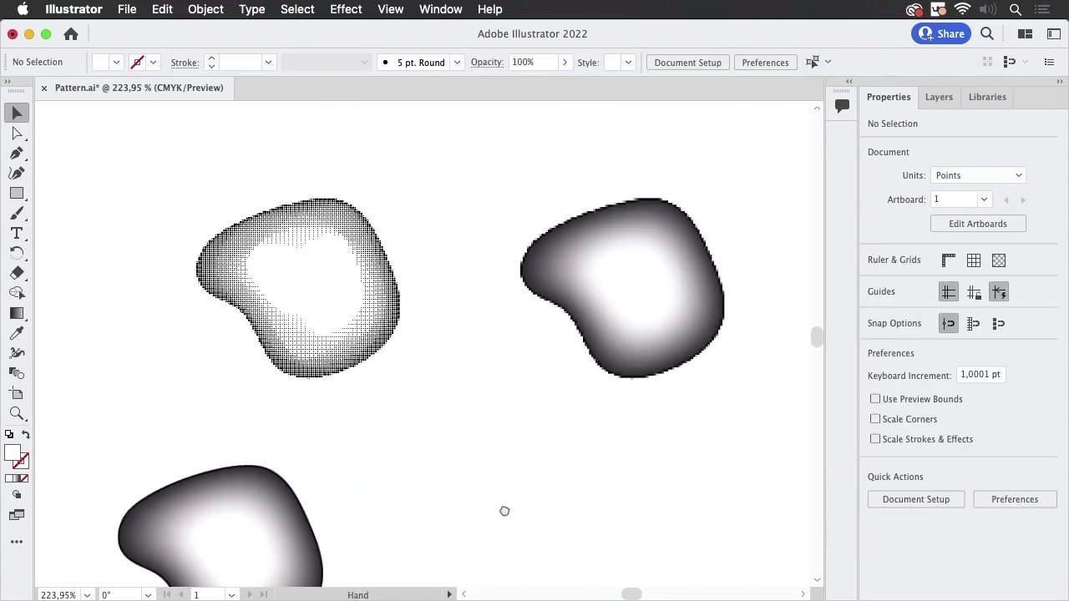
pyautogui.click(641, 313)
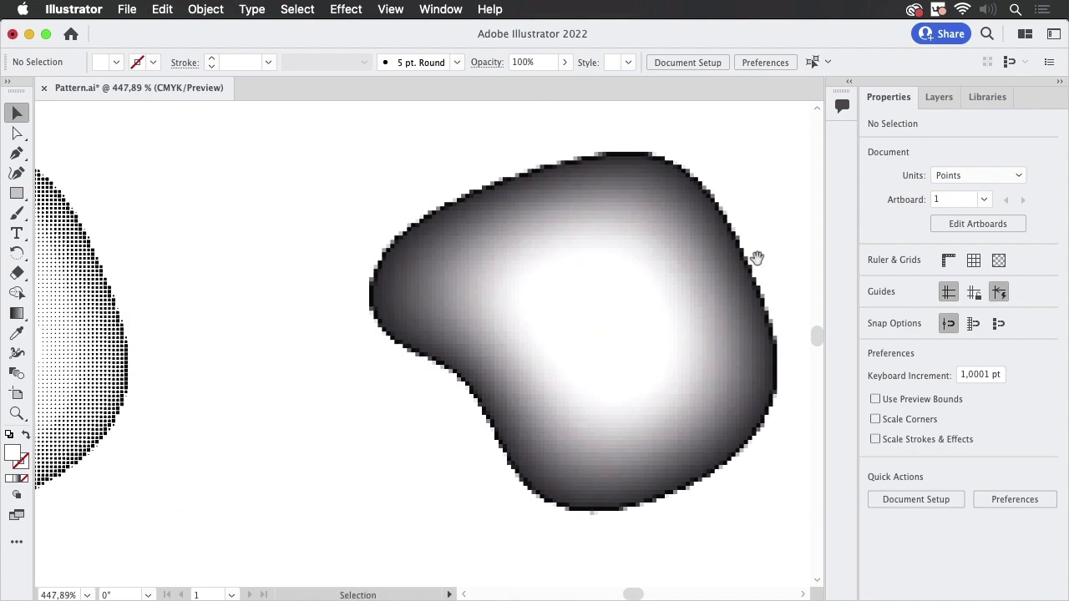
pyautogui.moveTo(756, 258); pyautogui.dragTo(661, 280)
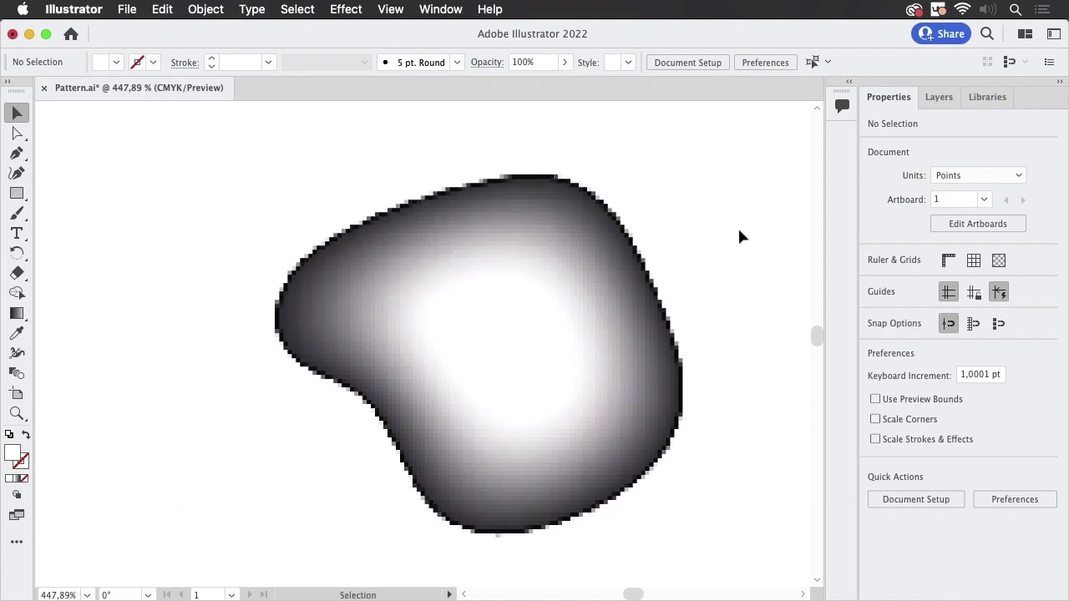
pyautogui.press('super+y')
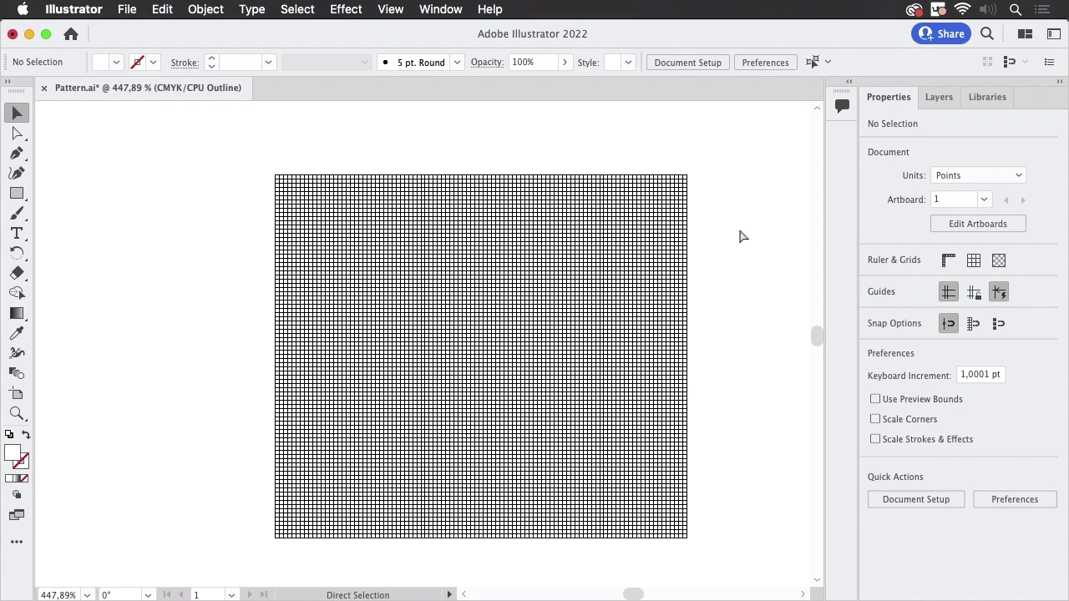
pyautogui.press('super+y')
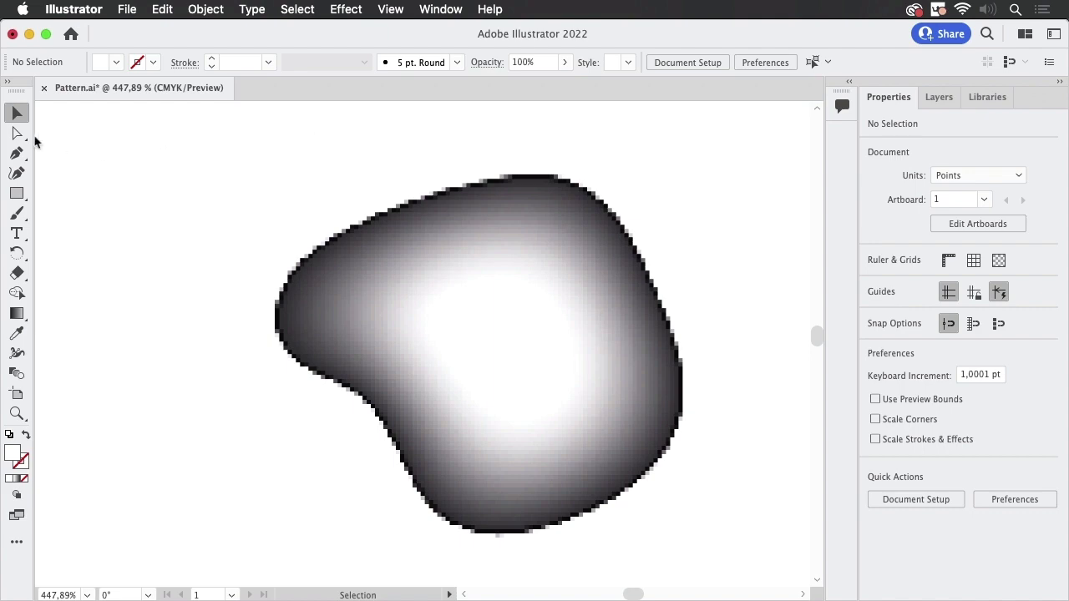
pyautogui.click(511, 314)
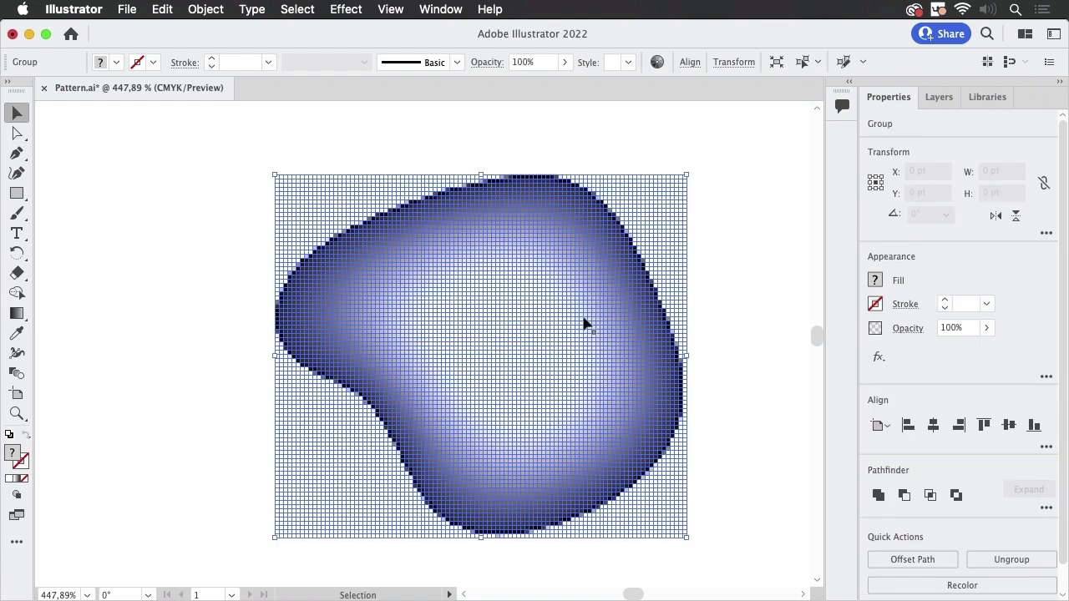
pyautogui.click(737, 287)
# Select all white-centre cells sharing the same appearance, delete them, and verify in Outline view.
pyautogui.click(499, 334)
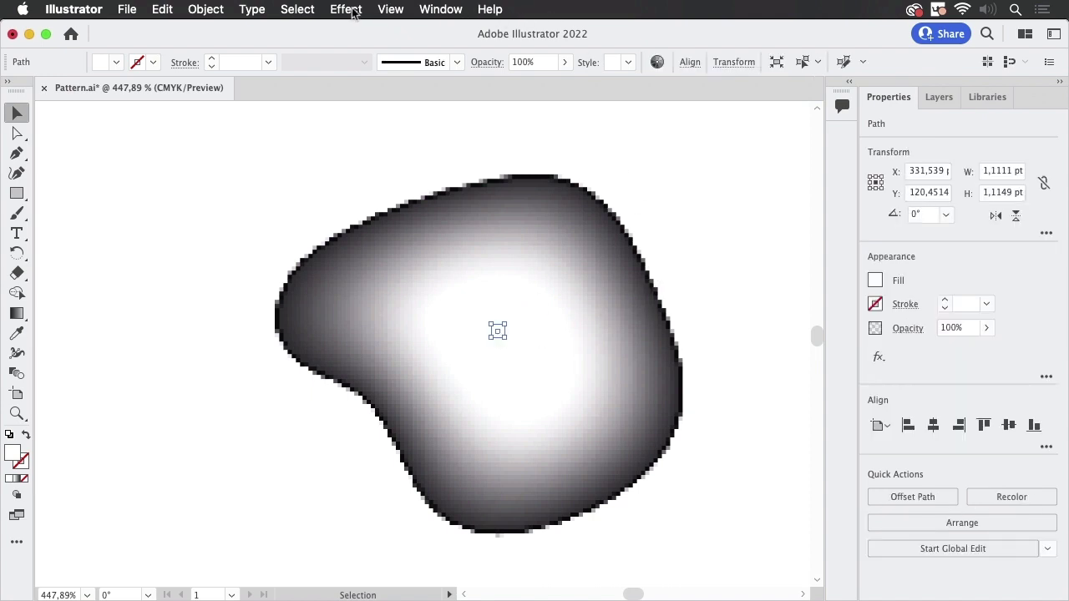
pyautogui.click(311, 10)
pyautogui.moveTo(306, 160)
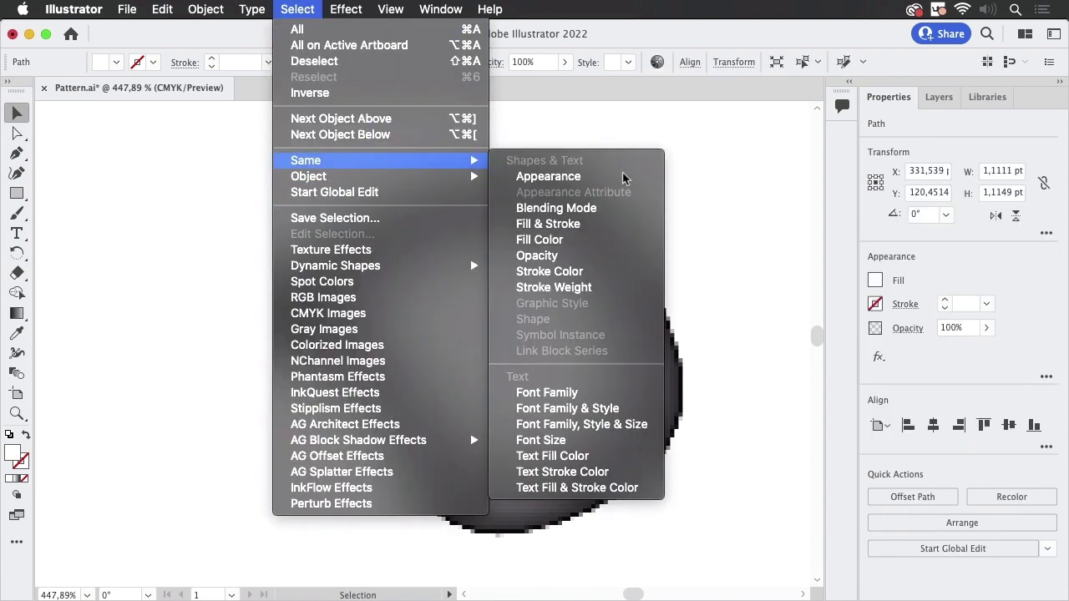
pyautogui.click(609, 176)
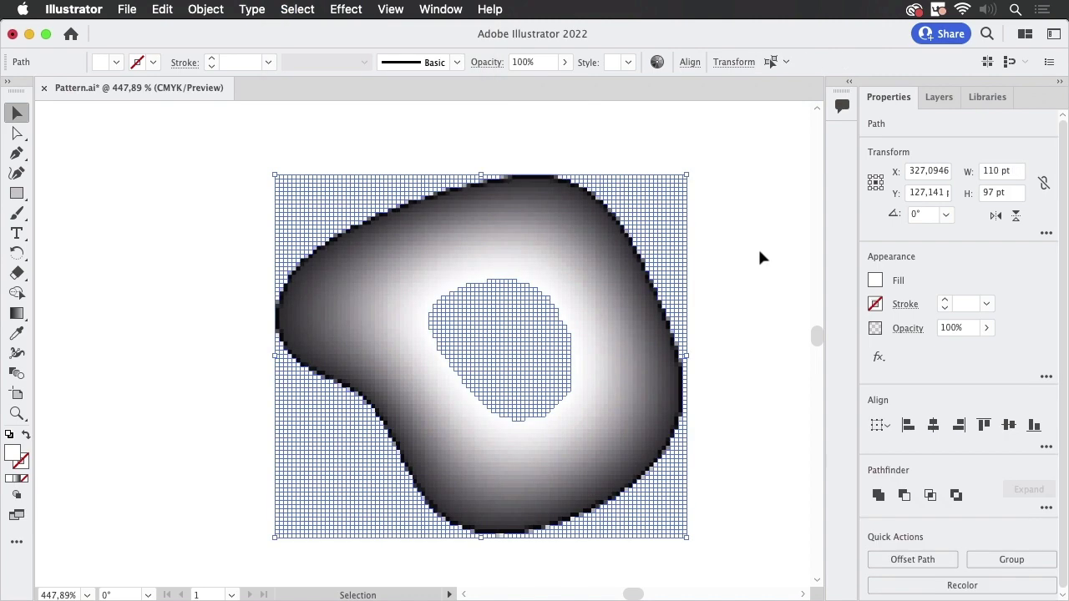
pyautogui.press('Delete')
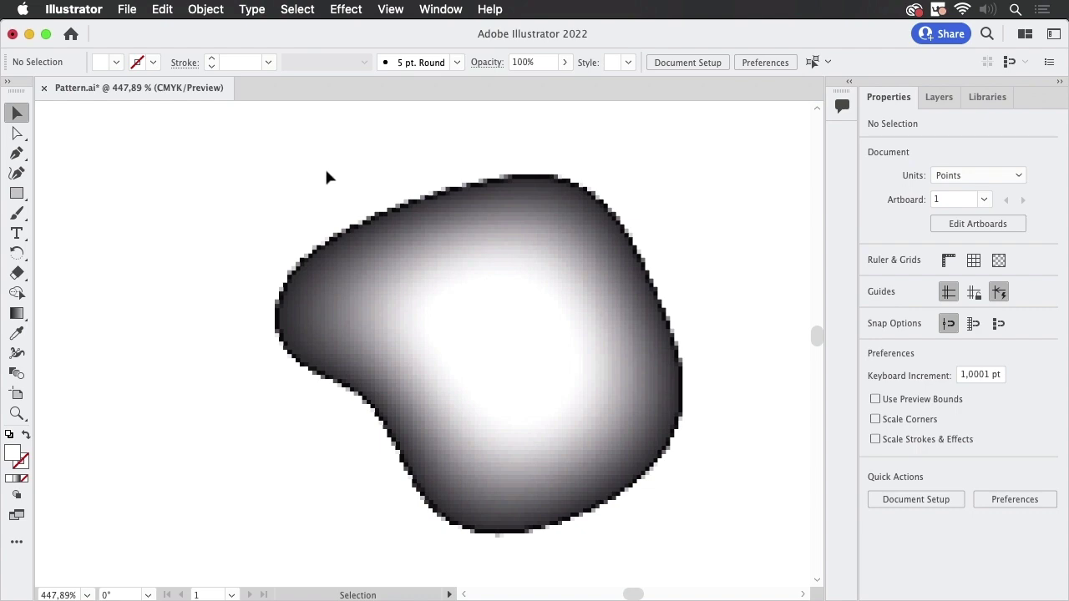
pyautogui.press('super+y')
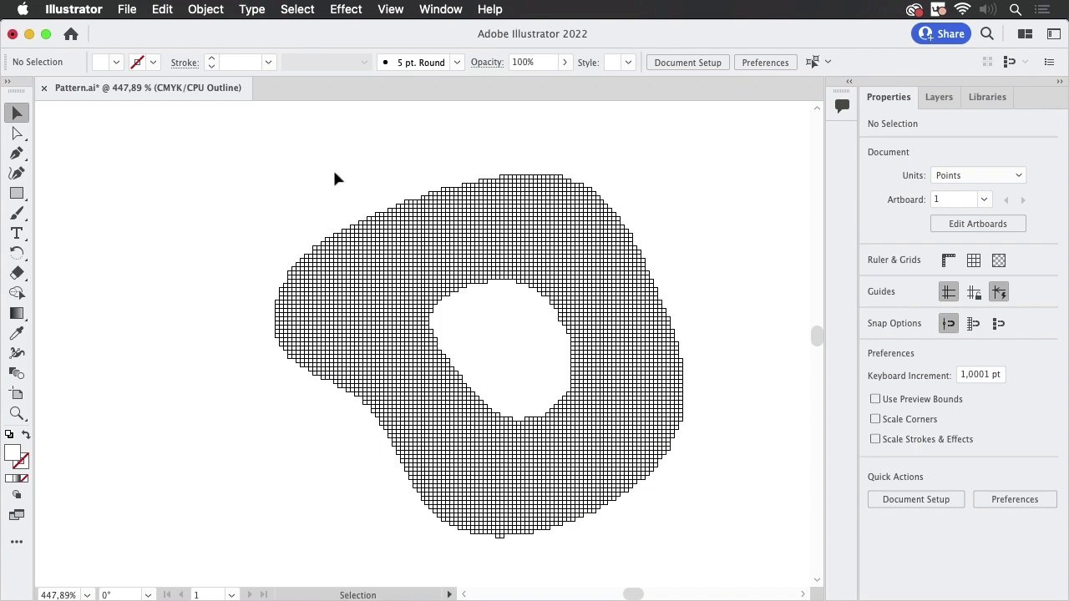
pyautogui.press('super+y')
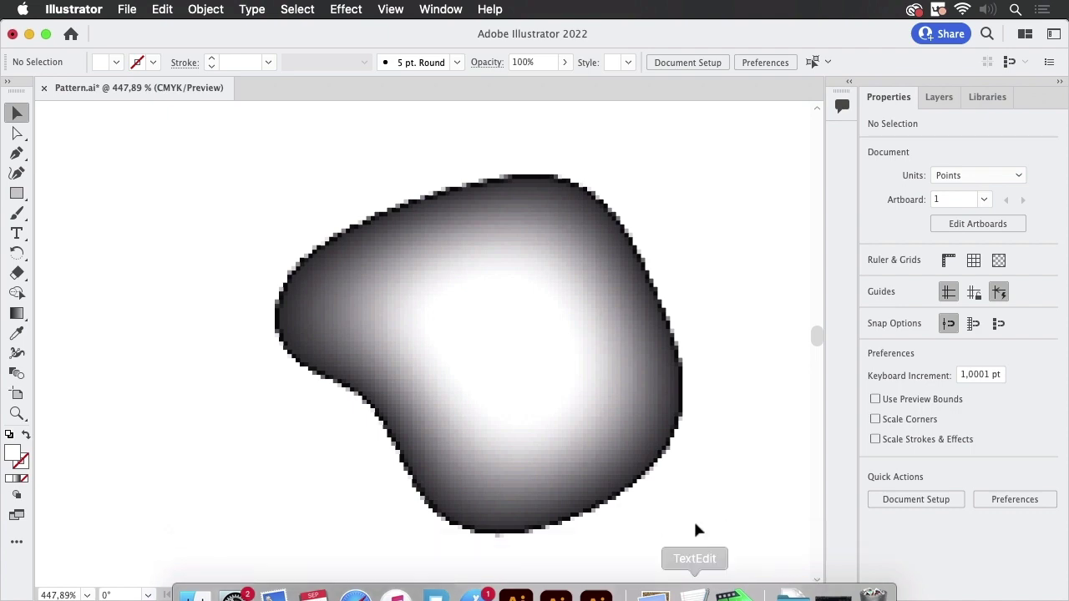
pyautogui.moveTo(535, 595)
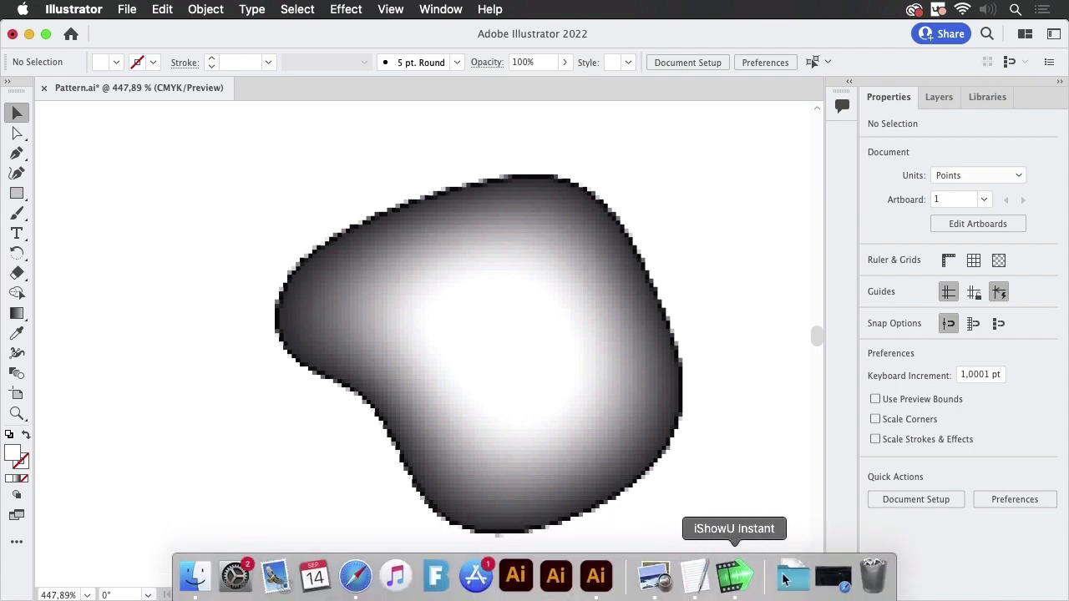
pyautogui.click(830, 572)
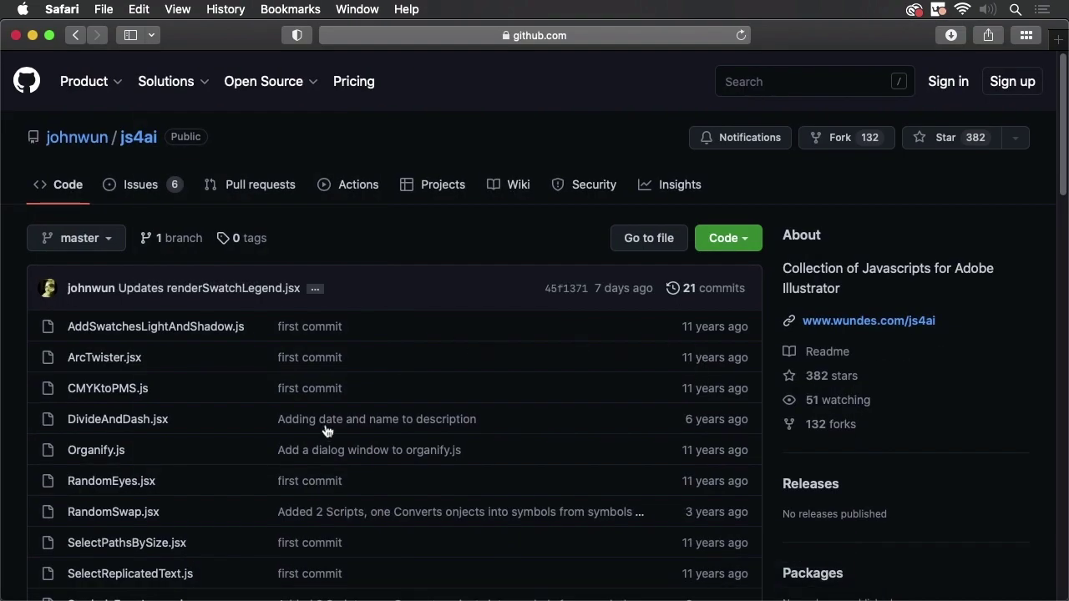
pyautogui.scroll(-4, 326, 427)
pyautogui.scroll(4, 328, 433)
pyautogui.scroll(-2, 381, 411)
pyautogui.scroll(-4, 382, 411)
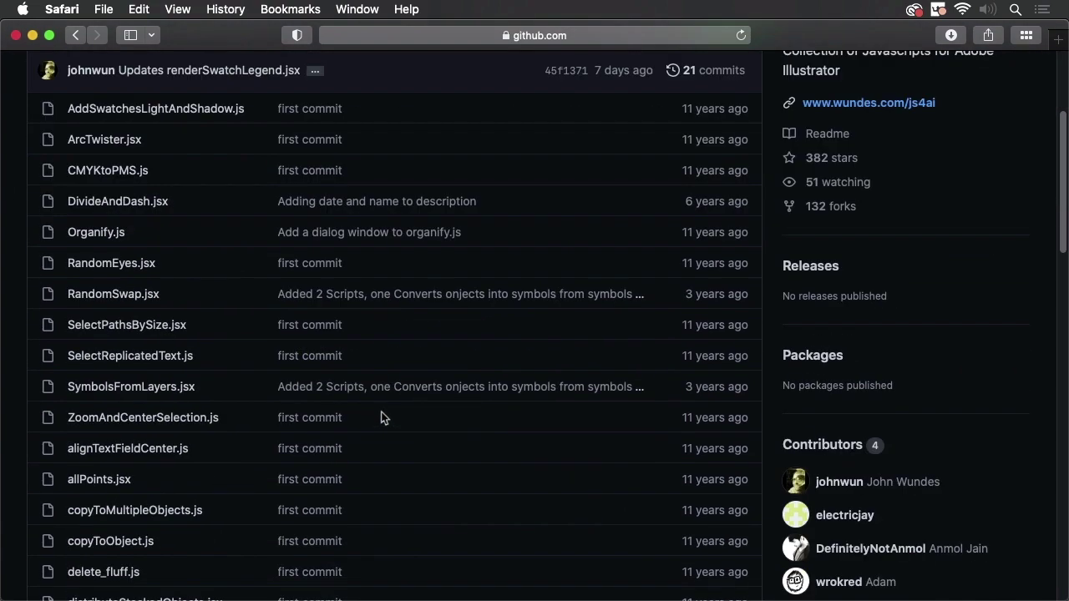
pyautogui.scroll(-2, 381, 411)
pyautogui.scroll(-2, 381, 411)
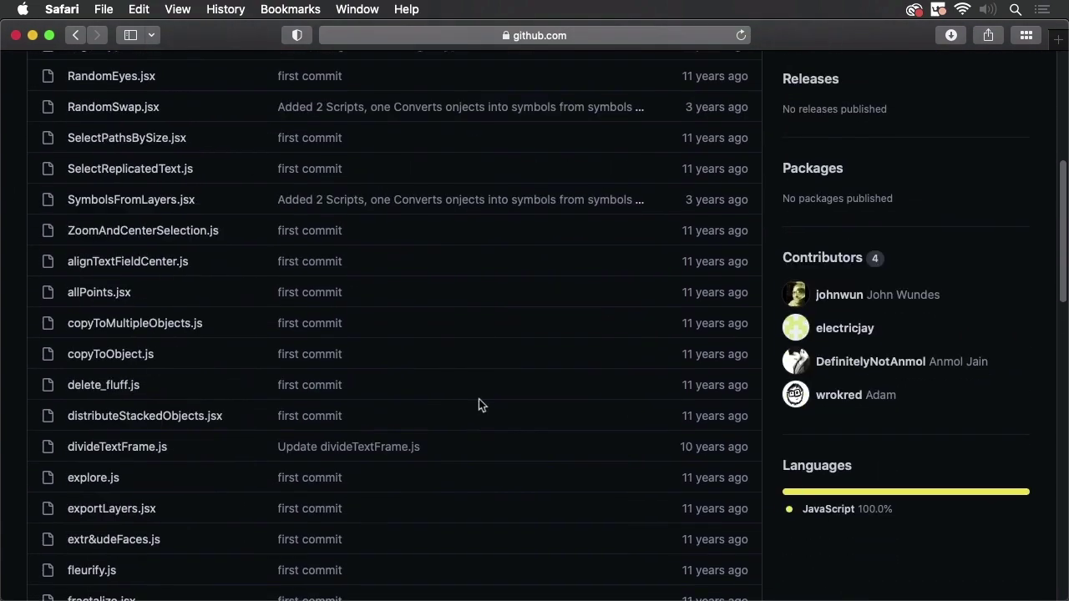
pyautogui.scroll(10, 384, 417)
pyautogui.scroll(-7, 254, 517)
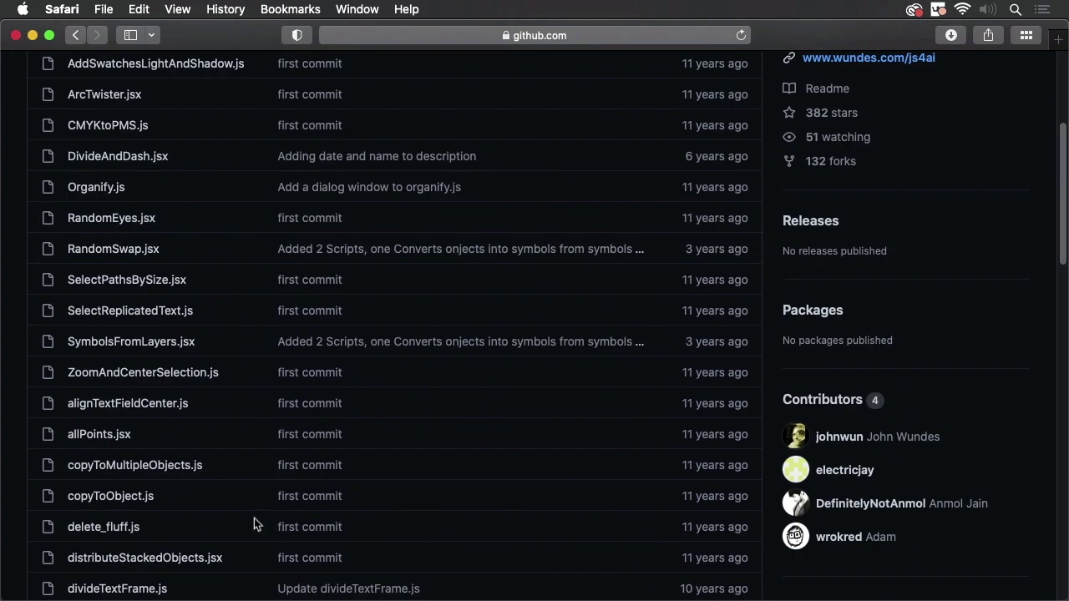
pyautogui.scroll(-3, 253, 518)
pyautogui.scroll(-2, 254, 525)
pyautogui.scroll(-3, 254, 524)
pyautogui.scroll(1, 255, 526)
pyautogui.scroll(-1, 255, 530)
pyautogui.scroll(-2, 256, 529)
pyautogui.scroll(-1, 255, 529)
pyautogui.scroll(-1, 255, 530)
pyautogui.scroll(-1, 257, 528)
pyautogui.scroll(-1, 256, 529)
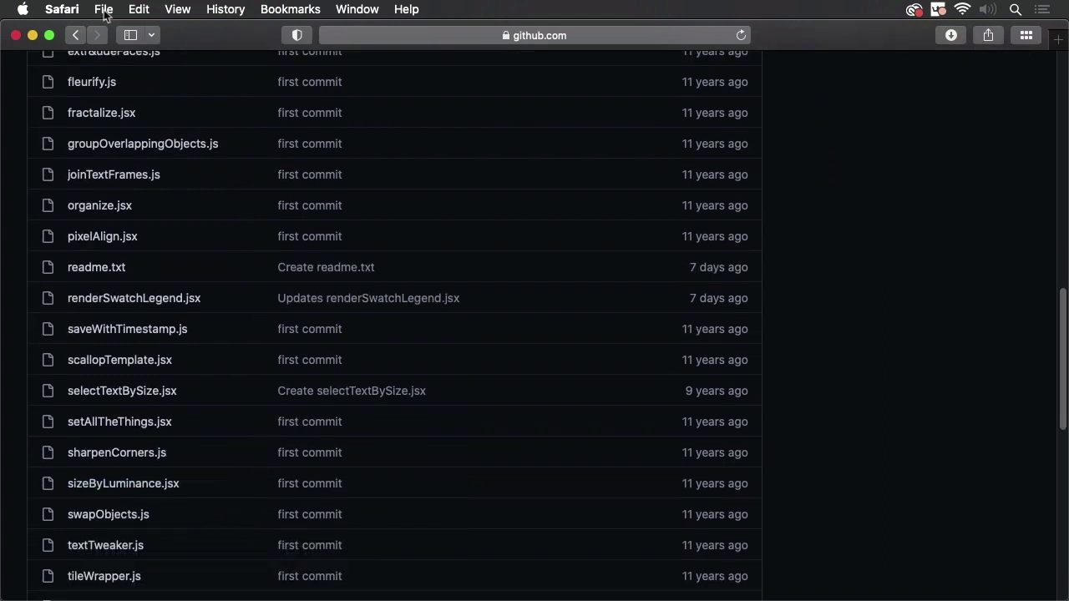
# Return to Illustrator and marquee-select the grid cells along the blob's left strip.
pyautogui.click(32, 35)
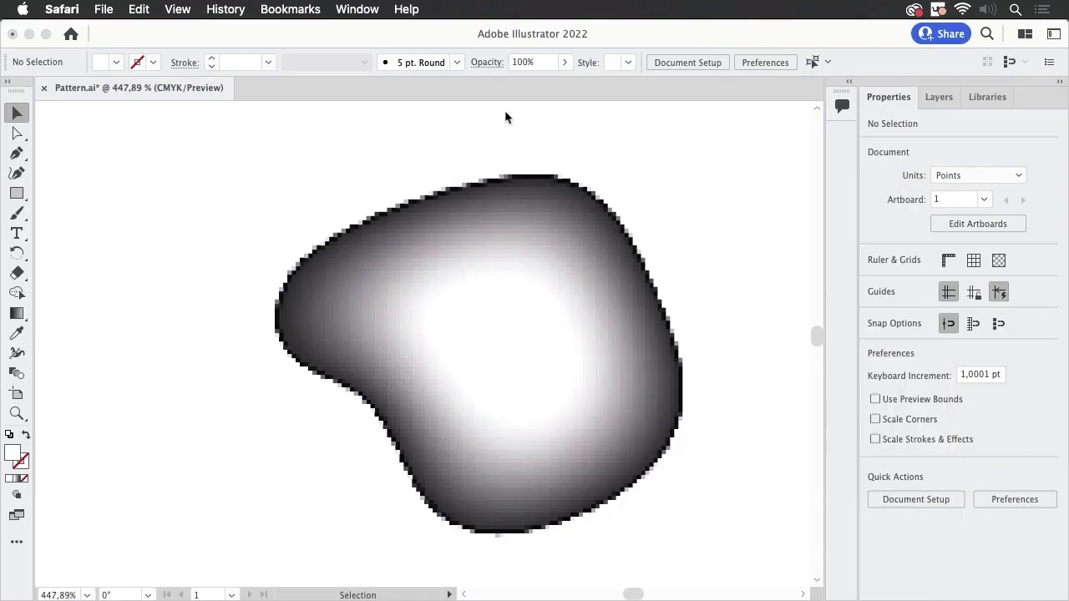
pyautogui.click(664, 188)
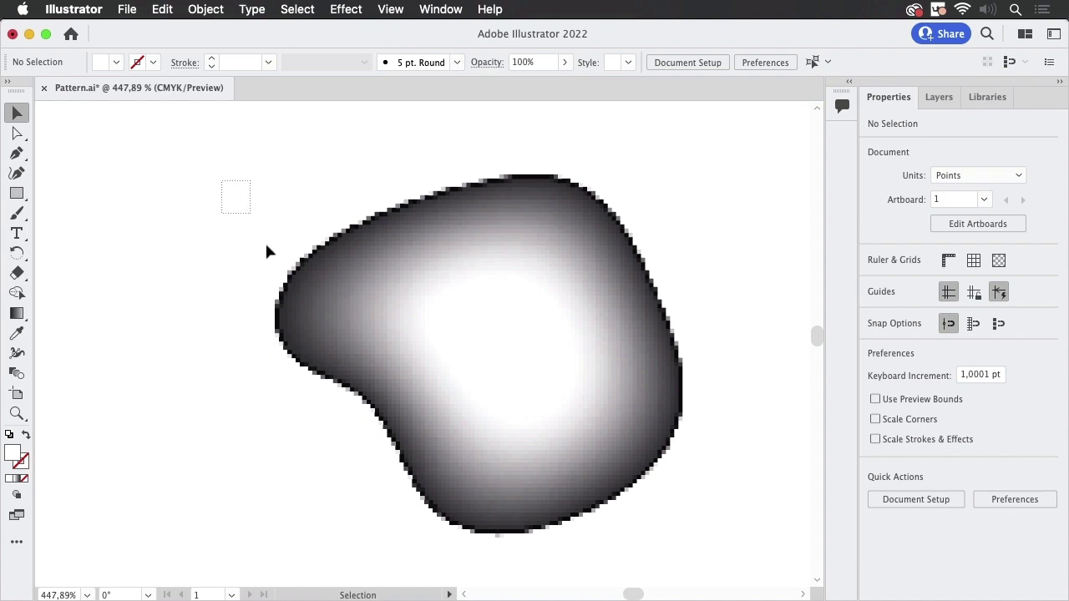
pyautogui.moveTo(271, 262); pyautogui.dragTo(332, 410)
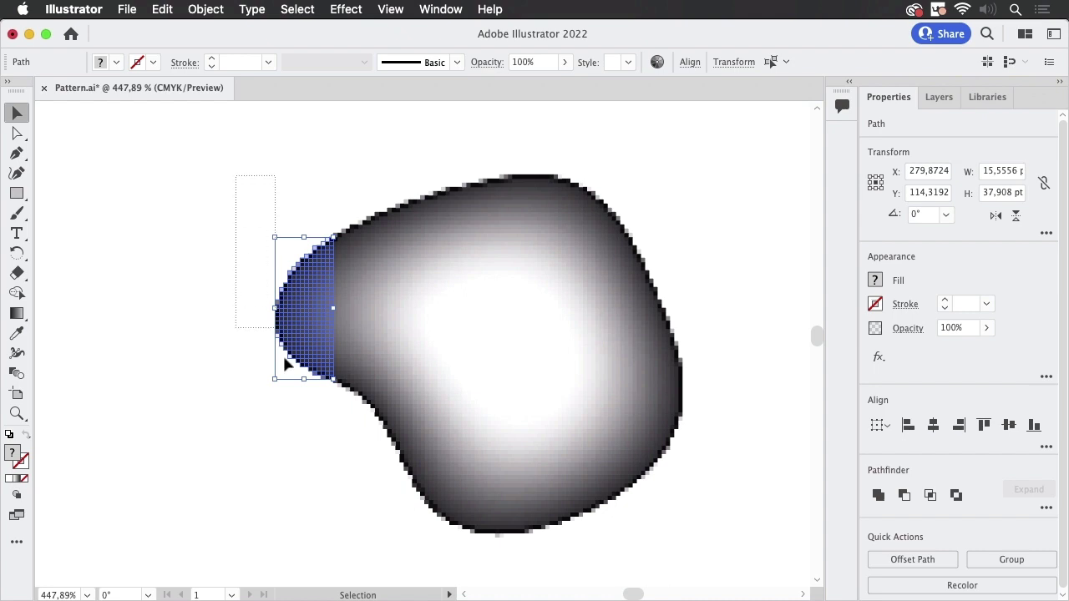
pyautogui.moveTo(347, 434); pyautogui.dragTo(348, 435)
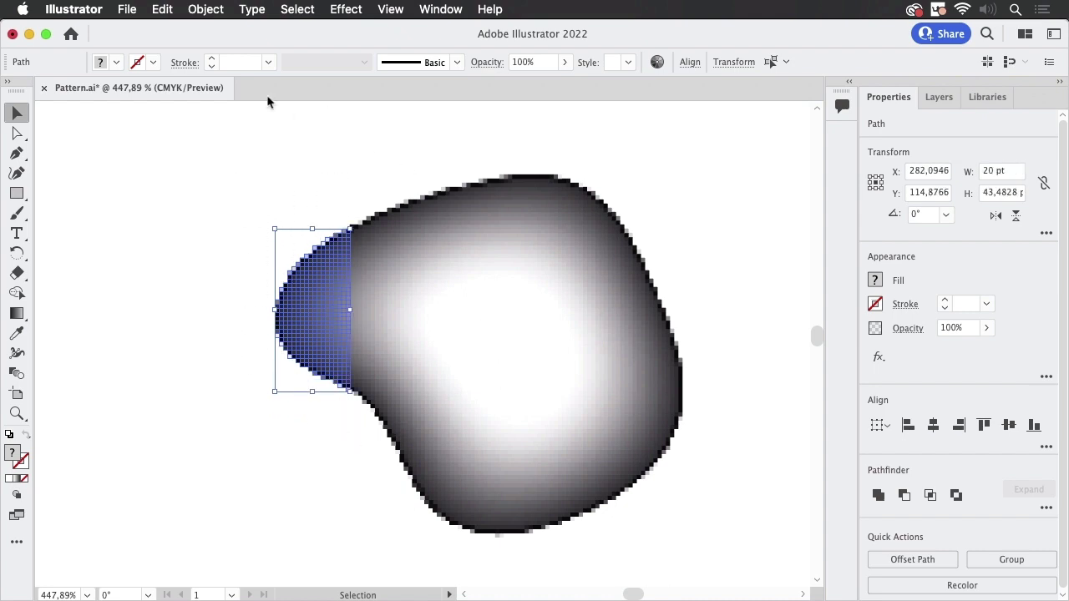
# Run the sizeByLuminance.jsx script on the selection with darker-is-bigger sizing.
pyautogui.click(132, 12)
pyautogui.moveTo(147, 377)
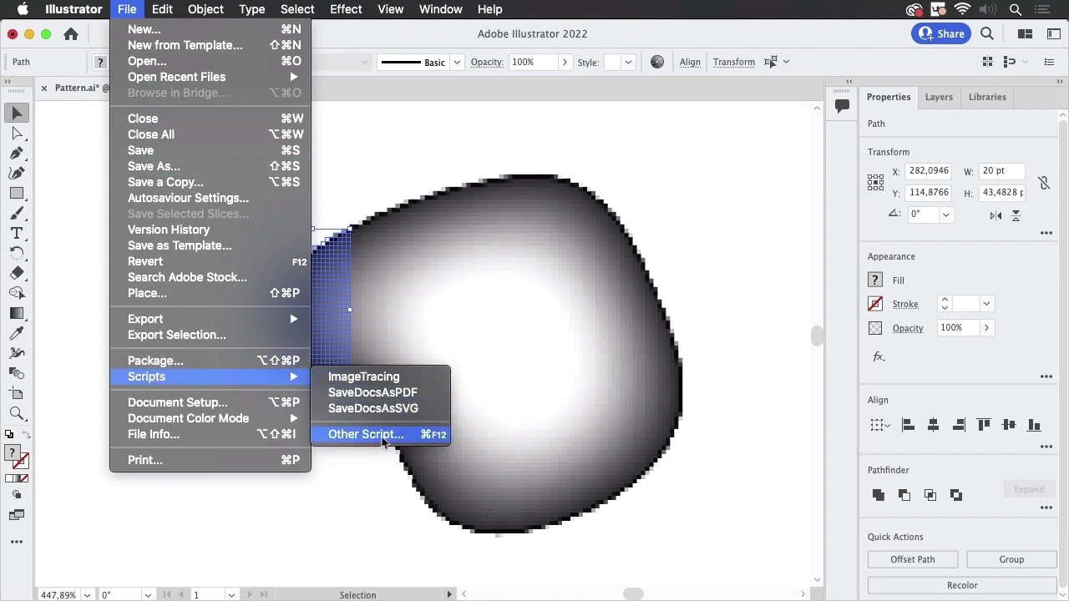
pyautogui.click(346, 435)
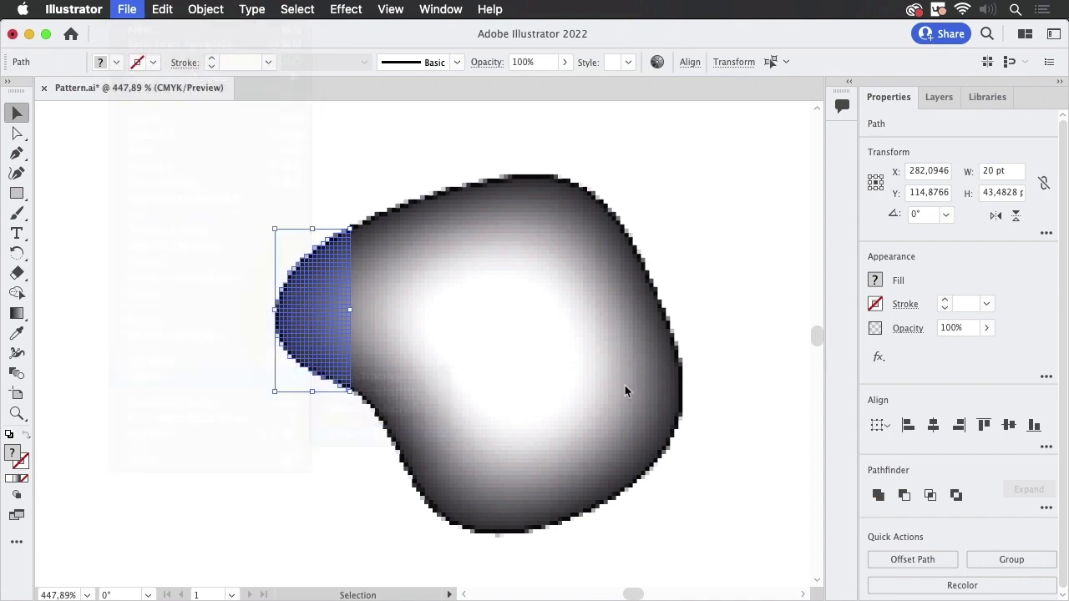
pyautogui.click(413, 153)
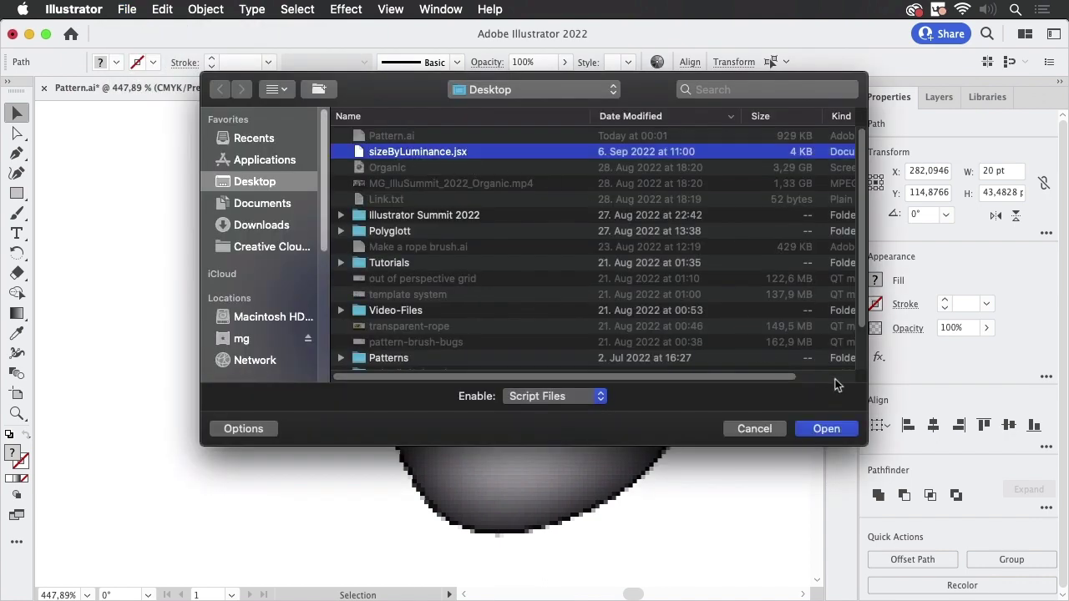
pyautogui.click(826, 430)
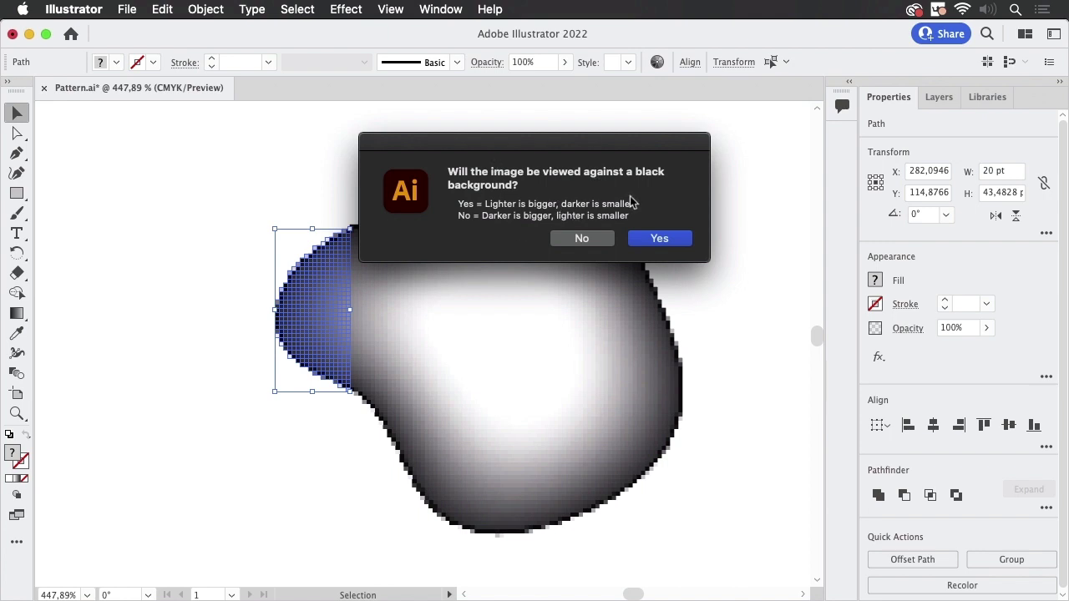
pyautogui.click(582, 241)
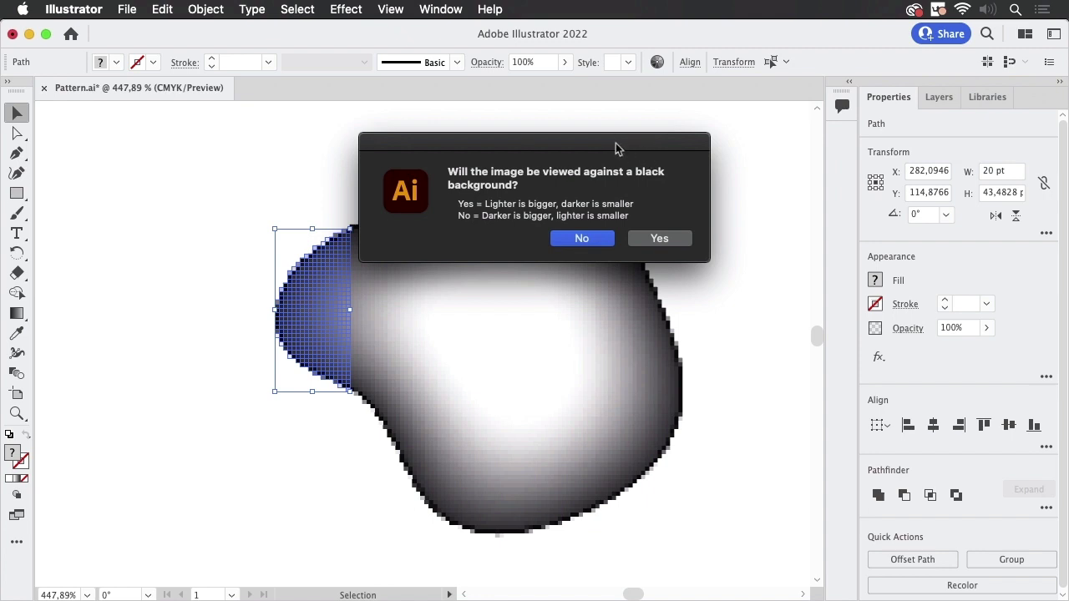
pyautogui.moveTo(613, 148); pyautogui.dragTo(563, 79)
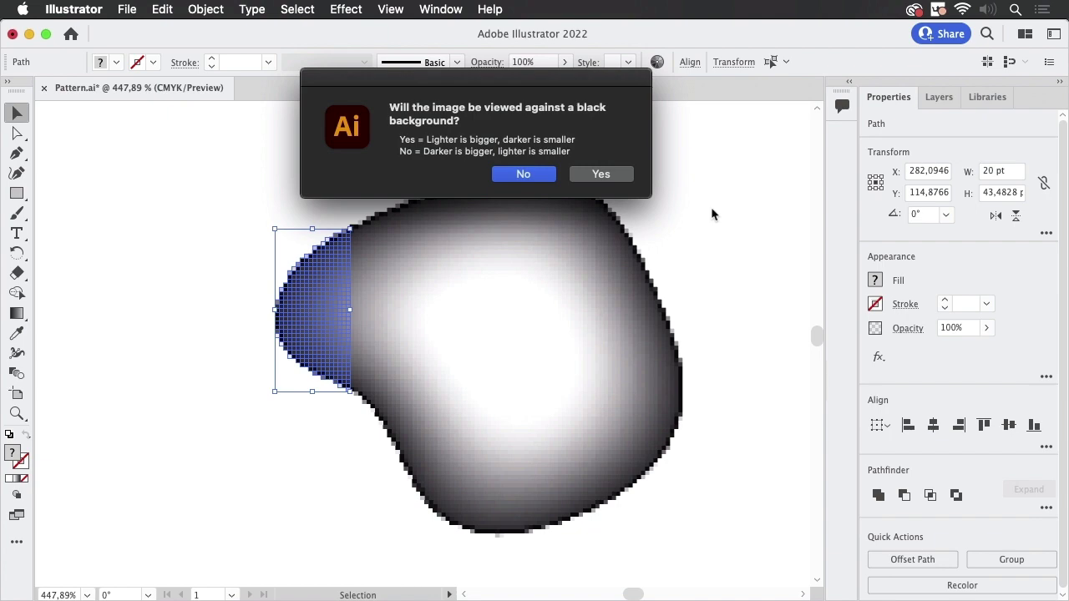
# Confirm the script prompt and zoom in to inspect the new halftone squares.
pyautogui.press('Return')
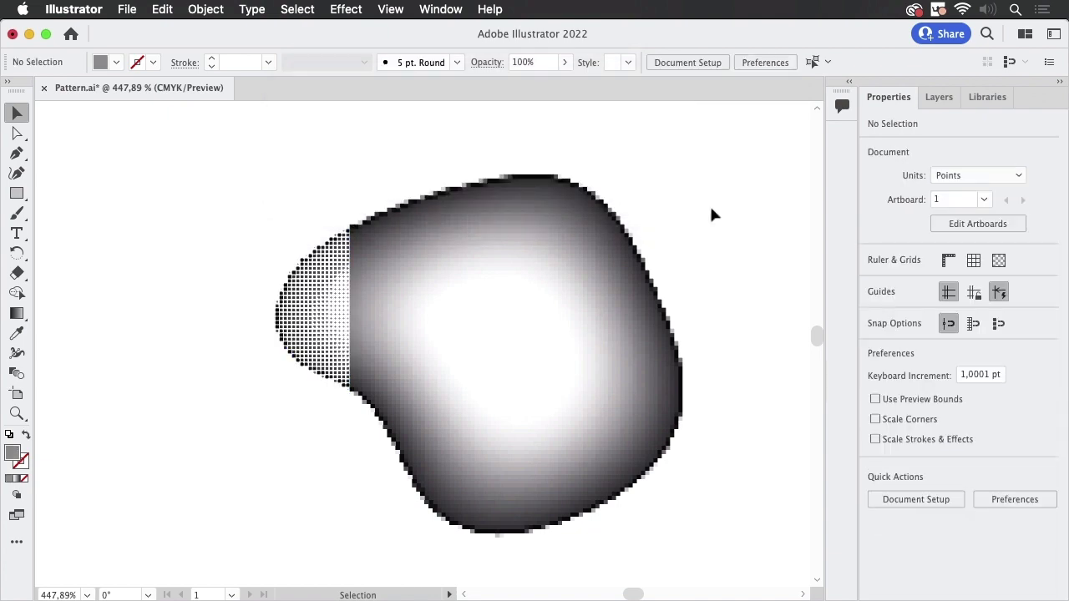
pyautogui.press('super+space')
pyautogui.moveTo(281, 310); pyautogui.dragTo(692, 293)
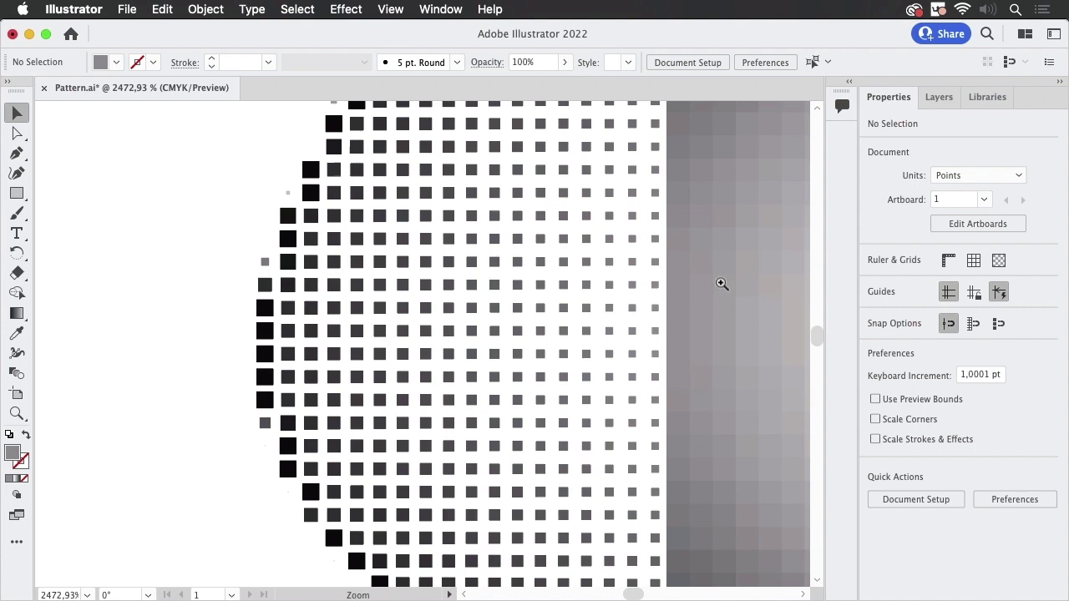
pyautogui.moveTo(714, 283)
pyautogui.mouseDown()
pyautogui.moveTo(535, 375)
pyautogui.moveTo(407, 200)
pyautogui.mouseUp()
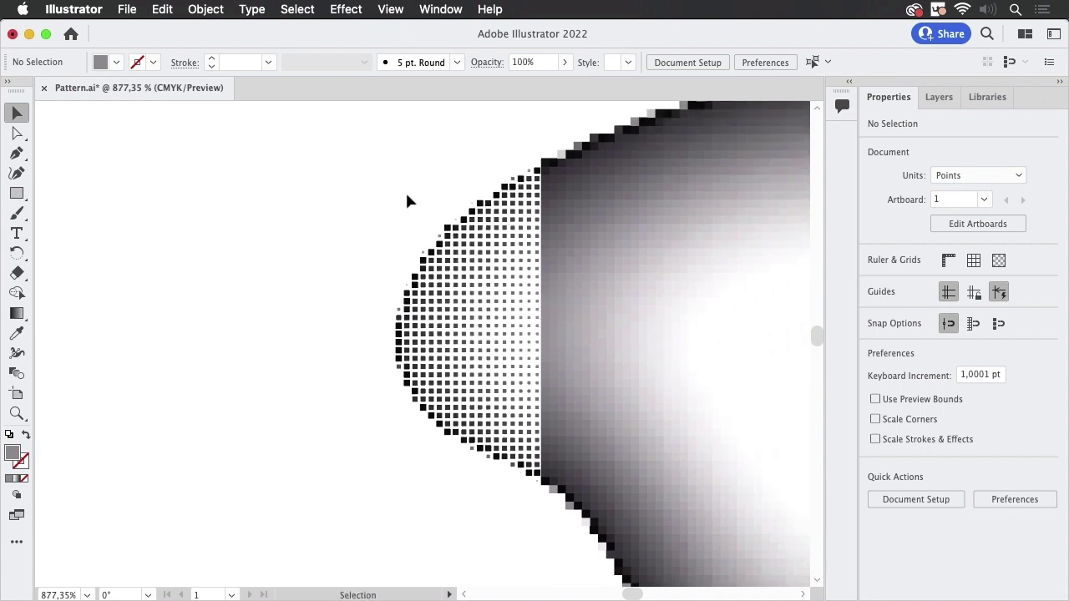
# Select and lock the halftone square pattern, then deselect the neighbouring strip.
pyautogui.moveTo(361, 132); pyautogui.dragTo(468, 479)
pyautogui.moveTo(534, 523); pyautogui.dragTo(539, 524)
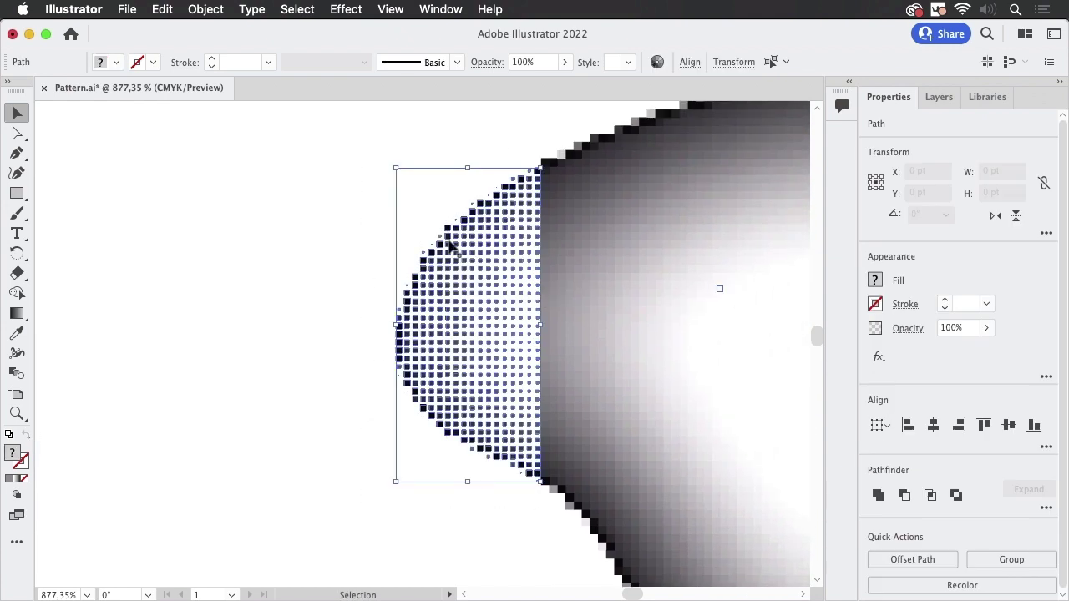
pyautogui.click(215, 10)
pyautogui.moveTo(211, 118)
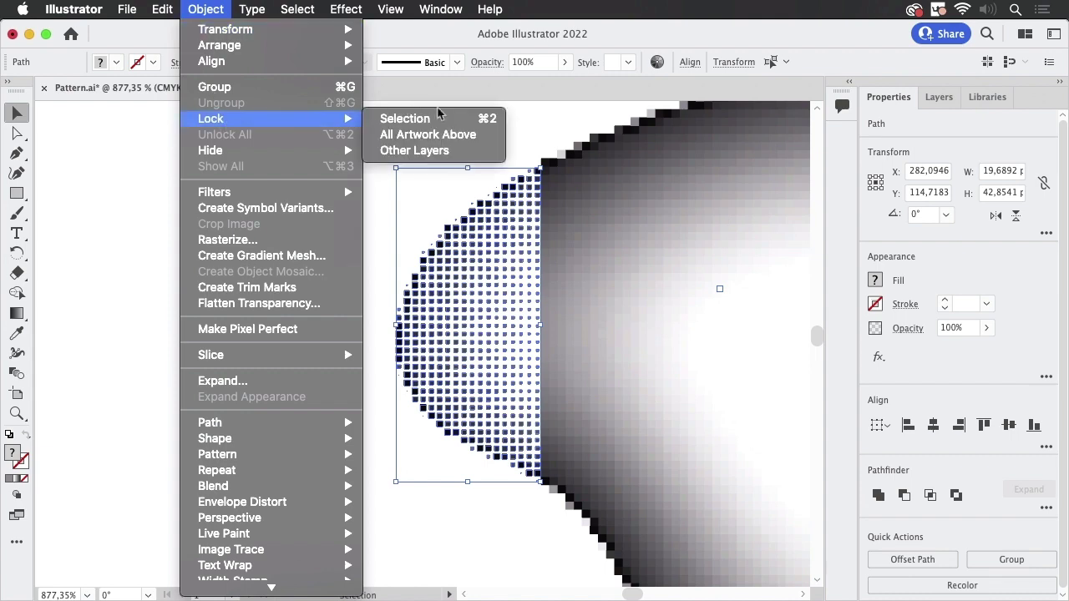
pyautogui.click(438, 119)
pyautogui.keyDown('alt'); pyautogui.keyDown('super'); pyautogui.click(458, 342); pyautogui.keyUp('super'); pyautogui.keyUp('alt')
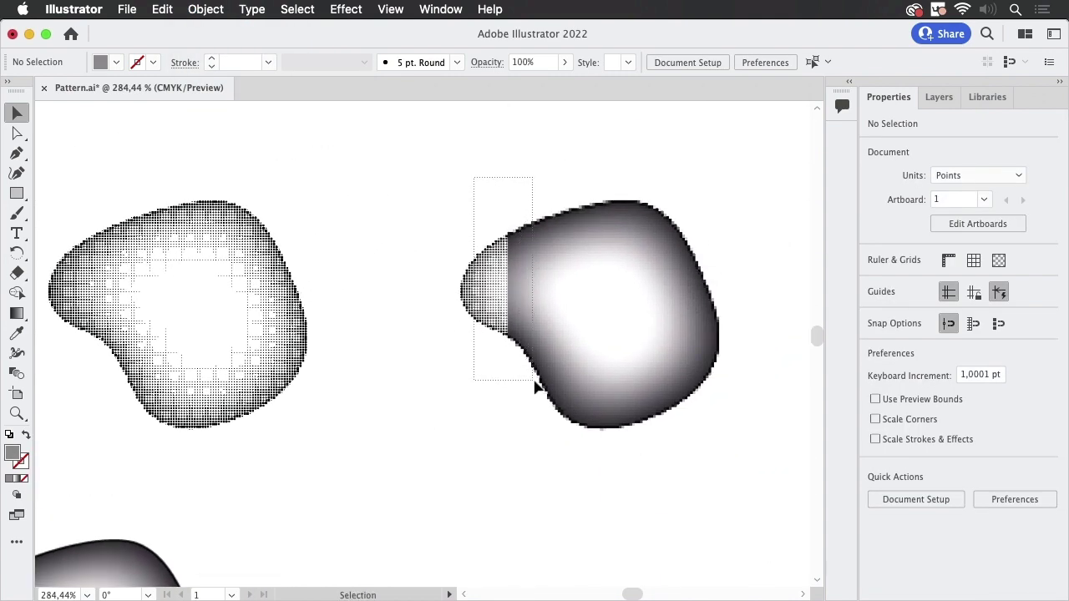
pyautogui.click(533, 367)
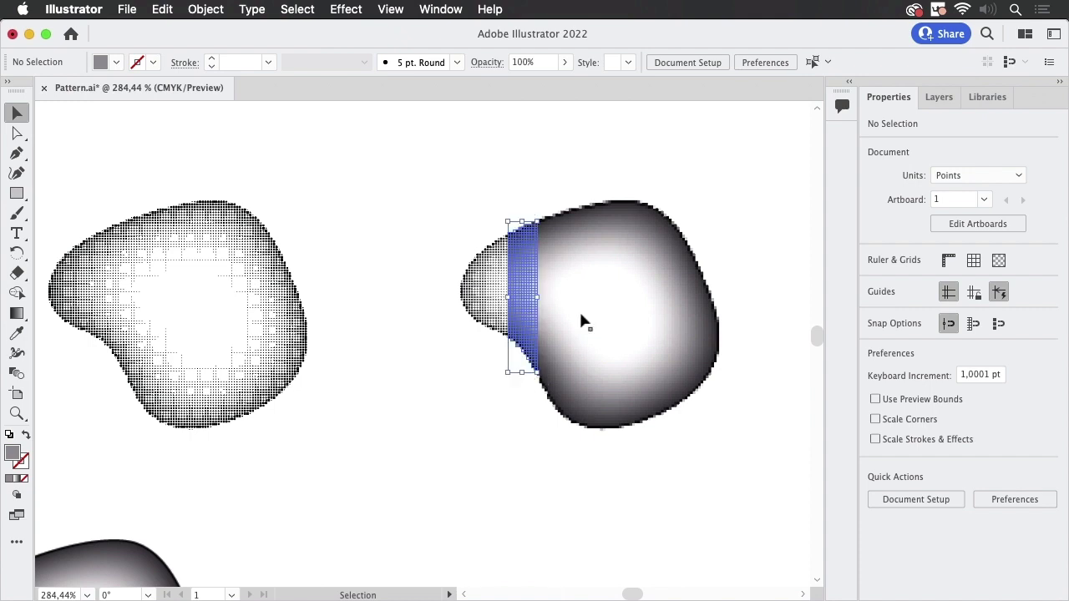
pyautogui.click(584, 163)
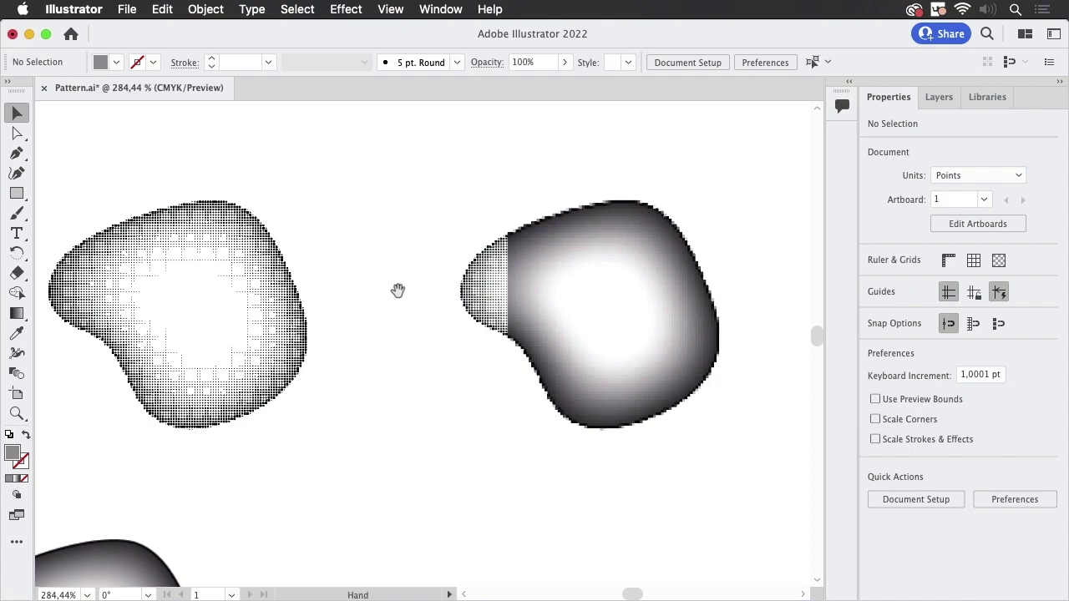
pyautogui.moveTo(373, 275); pyautogui.dragTo(469, 262)
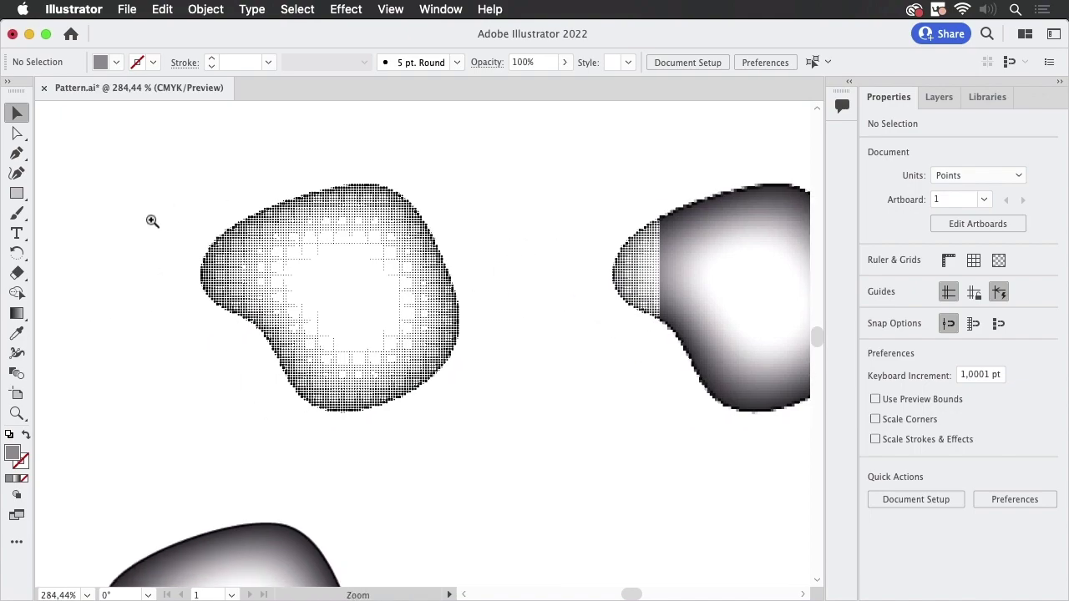
pyautogui.moveTo(233, 253); pyautogui.dragTo(541, 314)
pyautogui.hscroll(5, 501, 309)
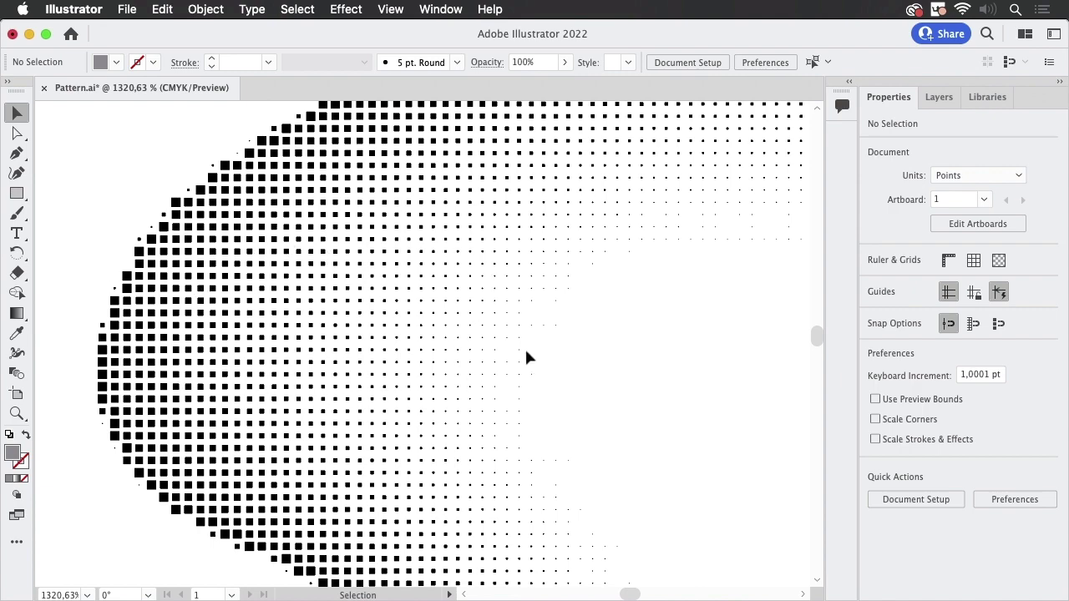
pyautogui.press('super+space')
pyautogui.moveTo(658, 334); pyautogui.dragTo(625, 359)
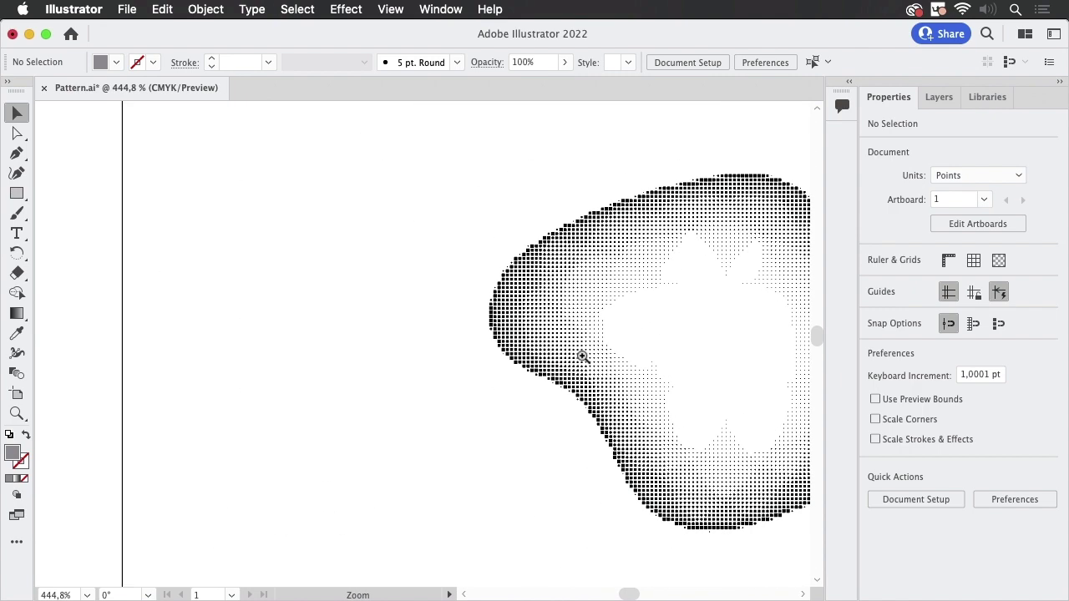
pyautogui.hscroll(5, 690, 330)
pyautogui.moveTo(725, 309); pyautogui.dragTo(601, 342)
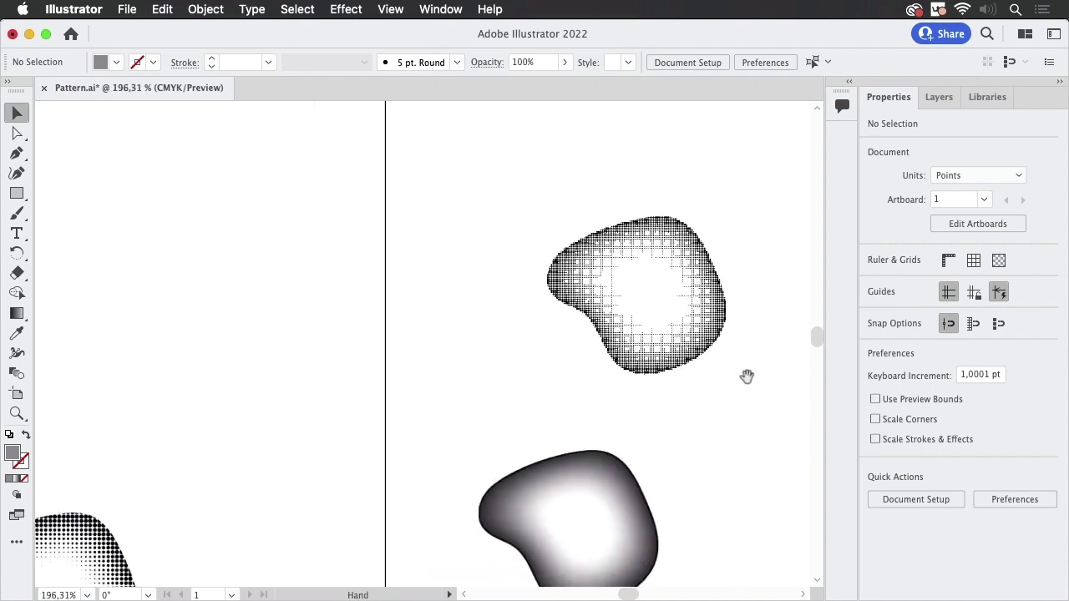
pyautogui.moveTo(742, 375); pyautogui.dragTo(542, 282)
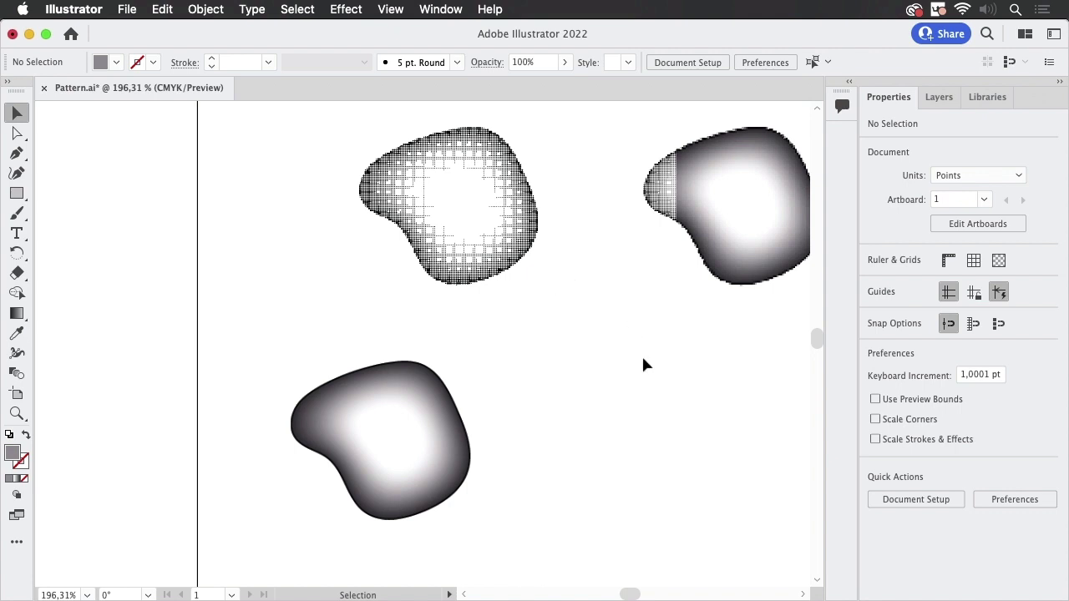
# Alt-drag a copy of the lower inner-glow blob to the upper right.
pyautogui.moveTo(652, 375); pyautogui.dragTo(594, 286)
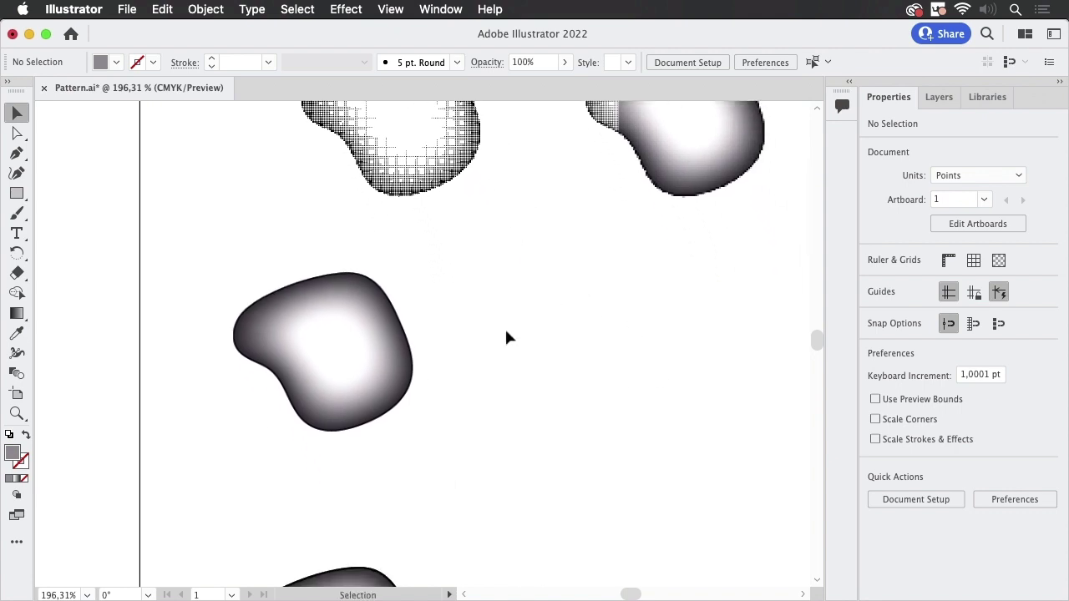
pyautogui.click(364, 371)
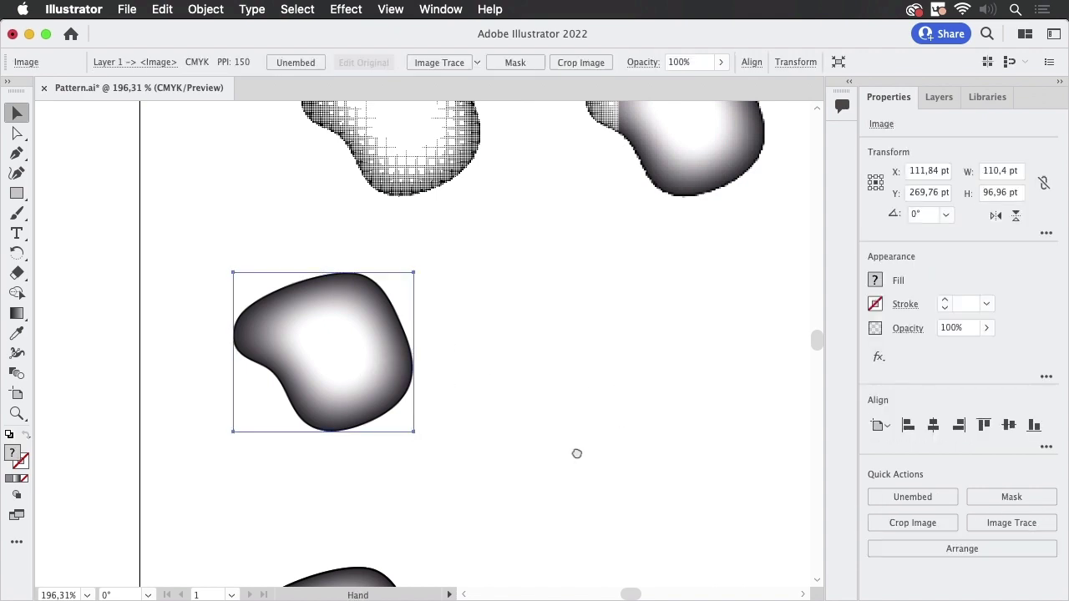
pyautogui.moveTo(574, 446); pyautogui.dragTo(532, 339)
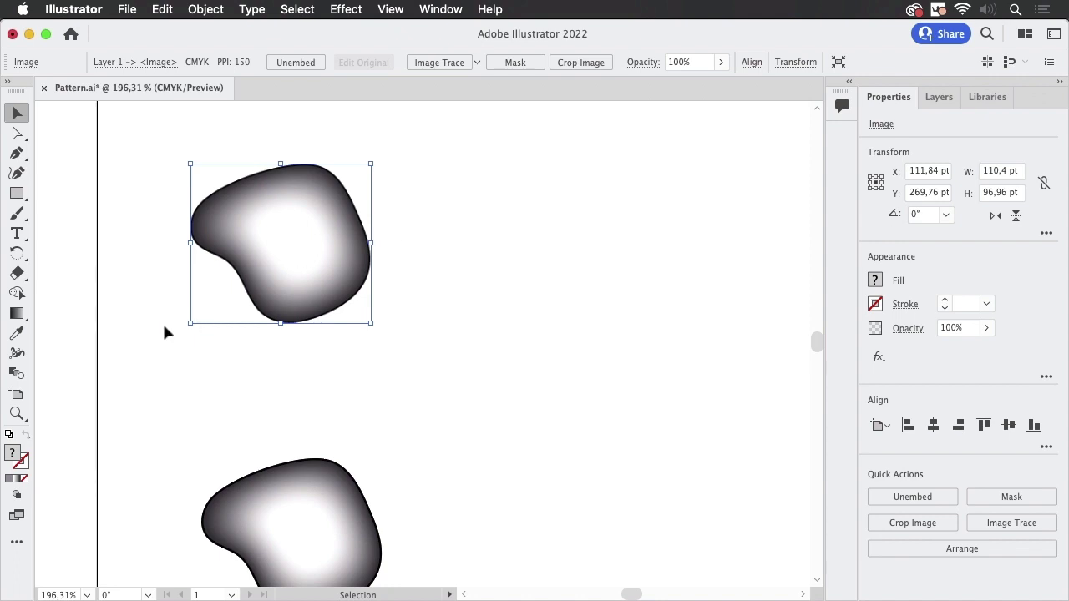
pyautogui.click(342, 522)
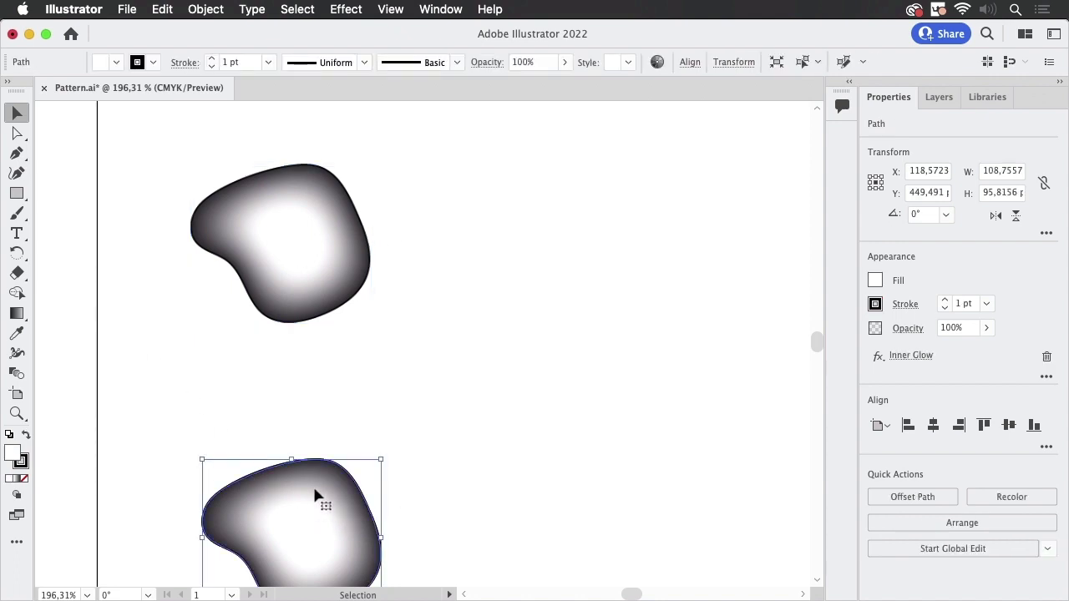
pyautogui.keyDown('alt'); pyautogui.moveTo(314, 496); pyautogui.dragTo(653, 235); pyautogui.keyUp('alt')
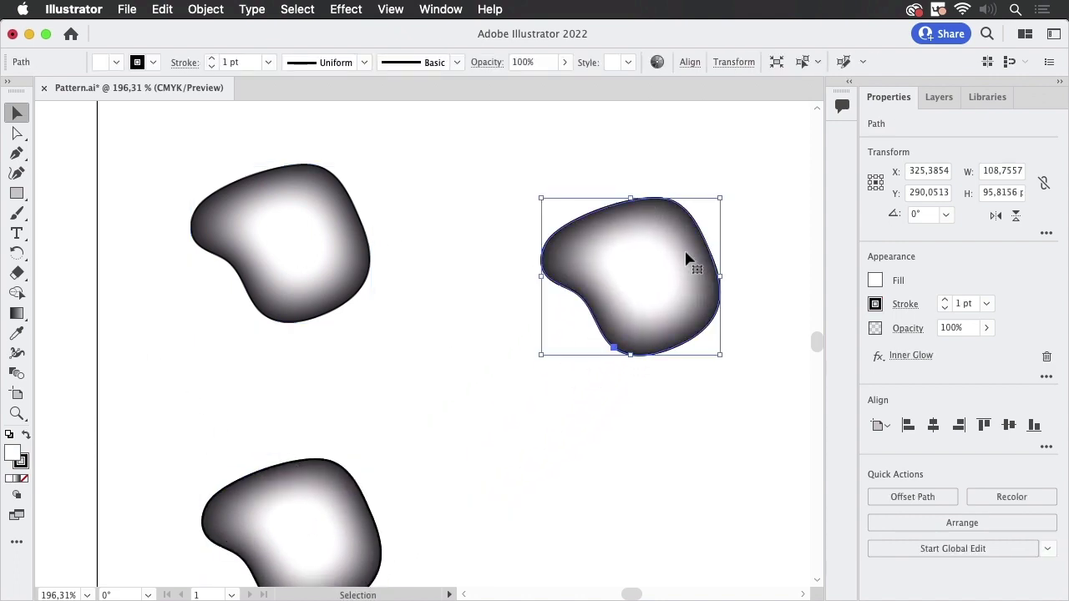
# Set the copied blob's stroke to None in the Properties swatches.
pyautogui.hscroll(4, 615, 210)
pyautogui.scroll(-2, 615, 209)
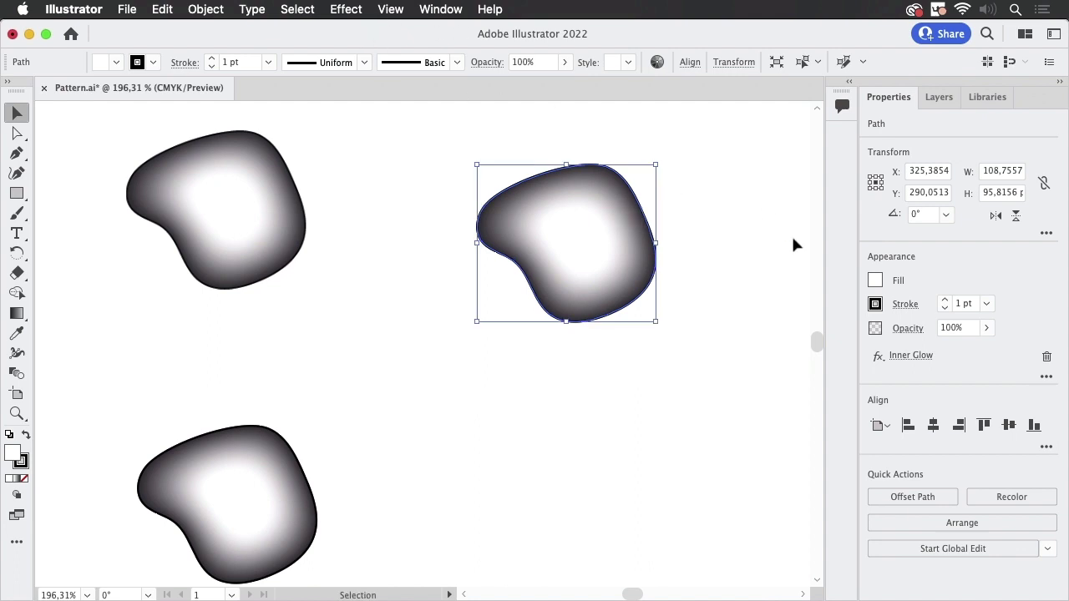
pyautogui.click(907, 308)
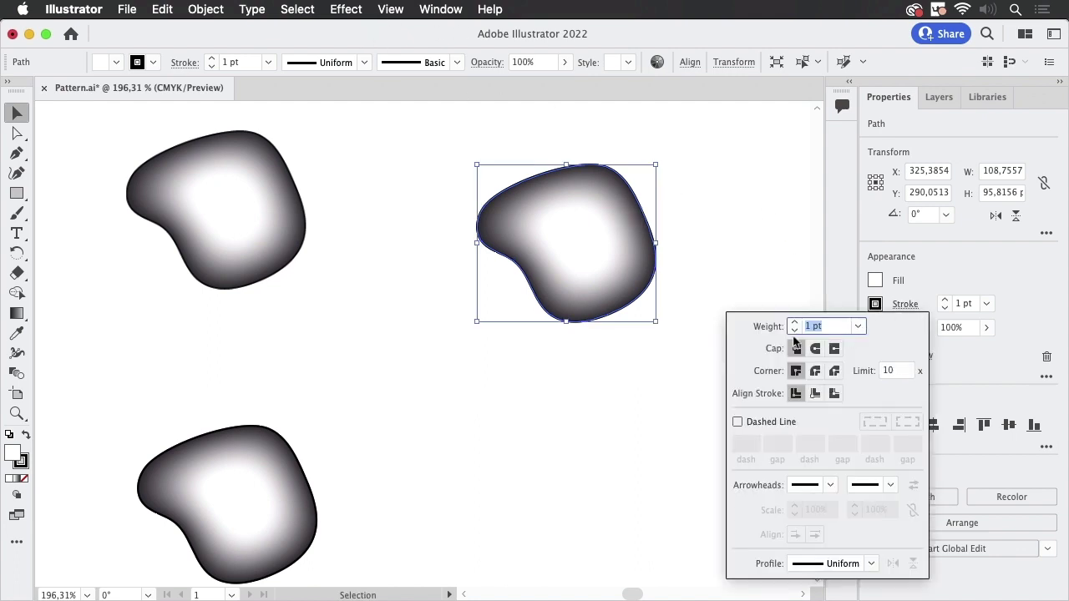
pyautogui.click(905, 302)
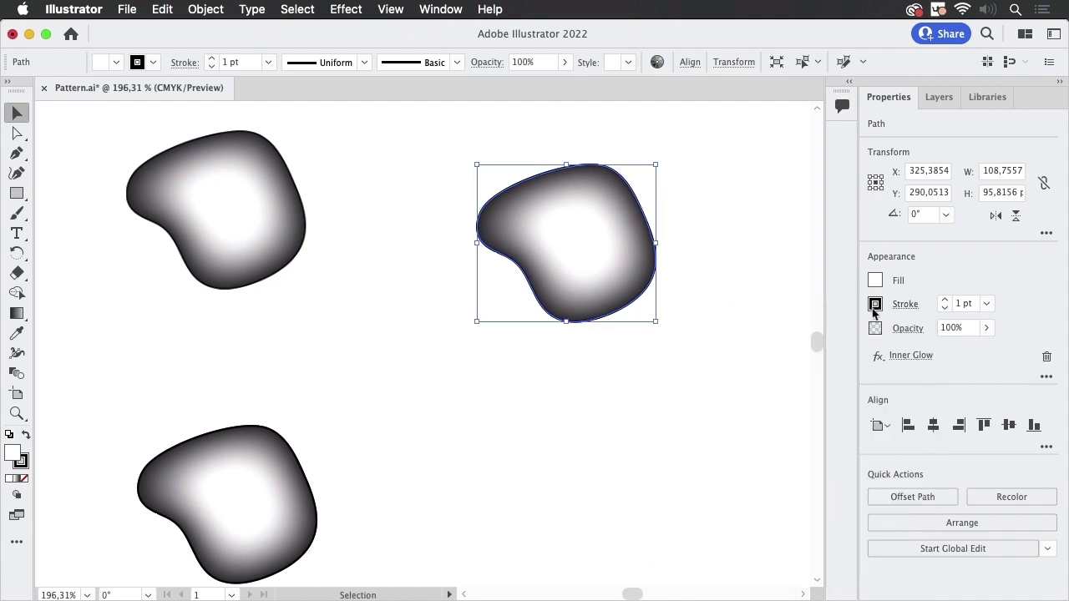
pyautogui.click(693, 364)
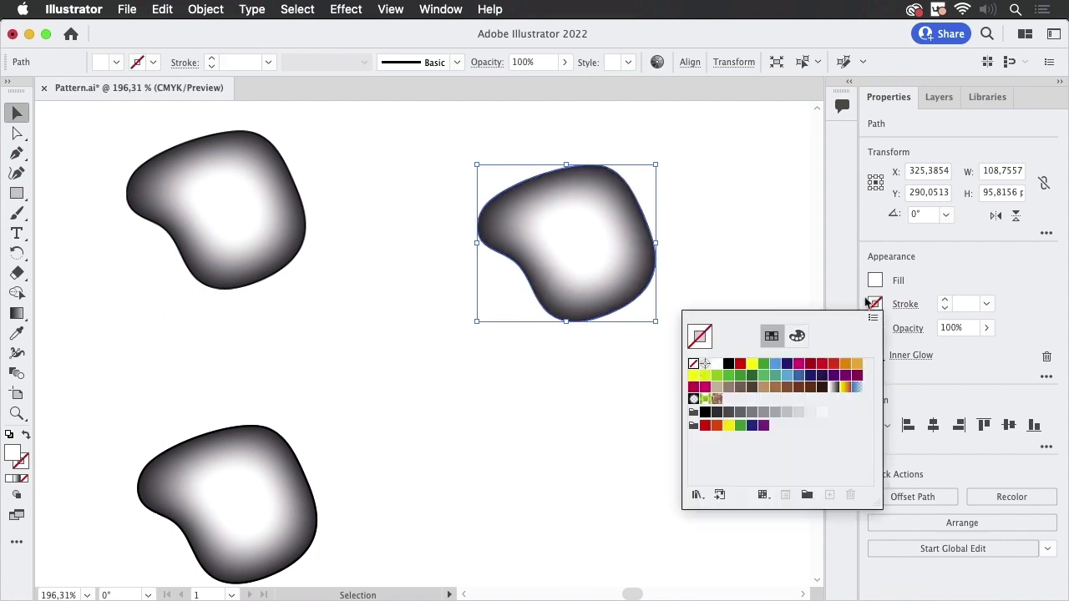
pyautogui.click(597, 255)
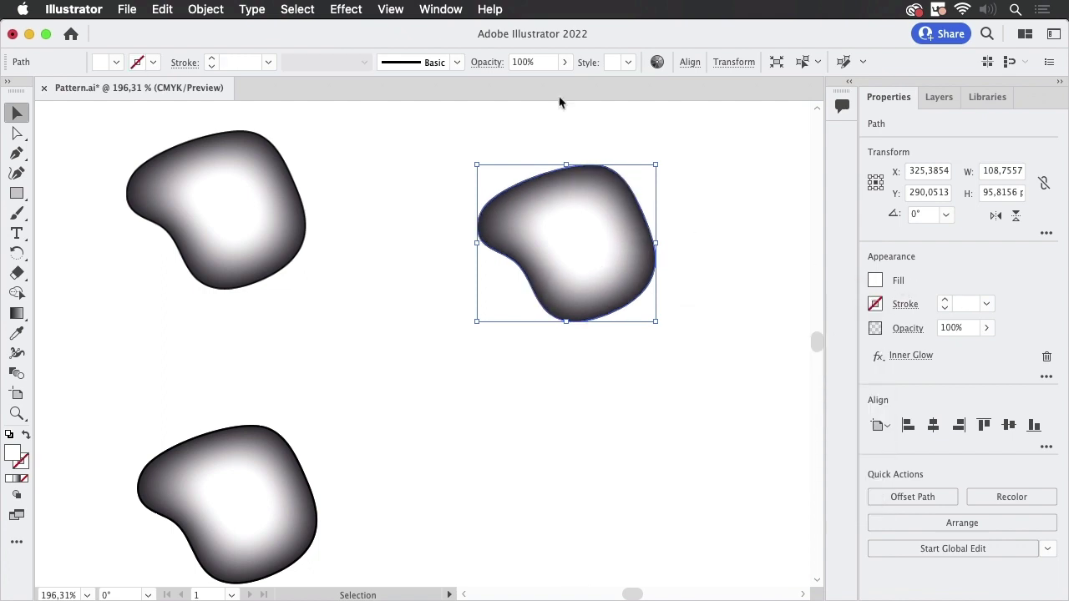
# Apply Color Halftone with maximum radius 8 and all four screen angles at 0.
pyautogui.click(345, 9)
pyautogui.moveTo(370, 376)
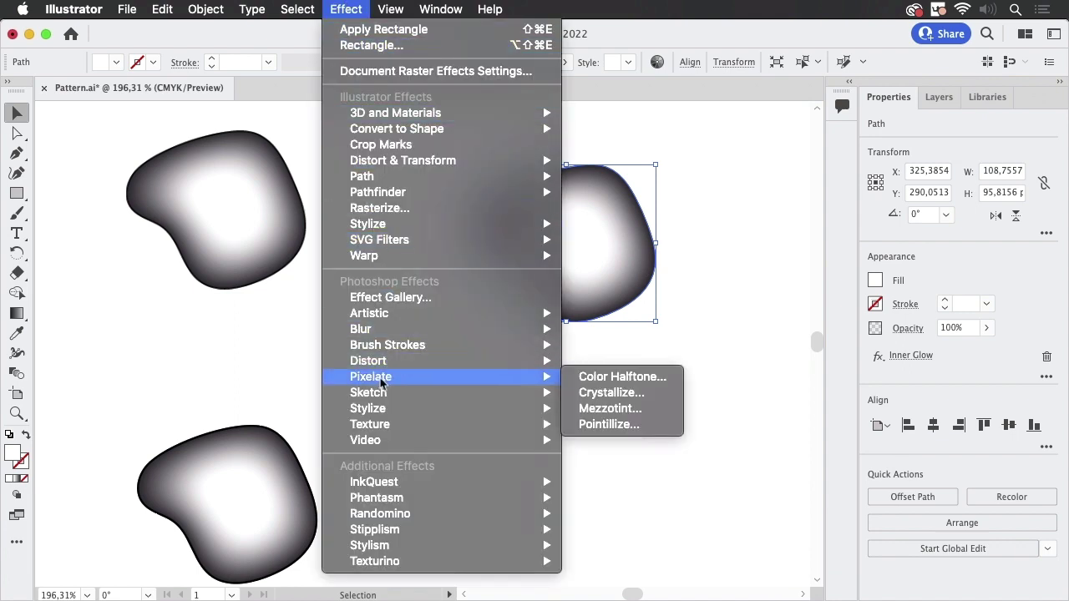
pyautogui.click(619, 377)
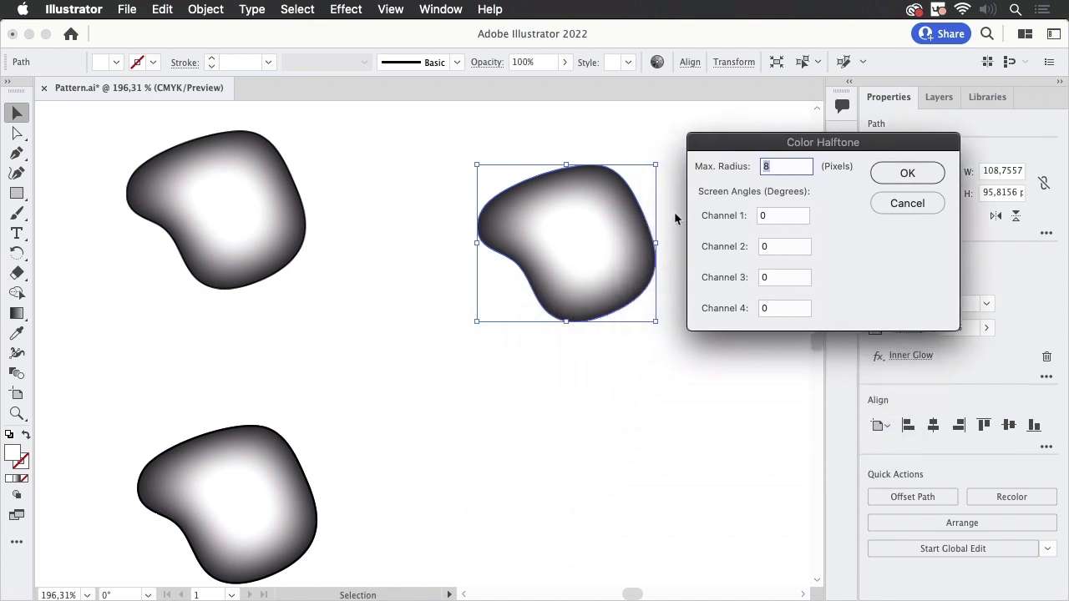
pyautogui.click(778, 215)
pyautogui.click(786, 249)
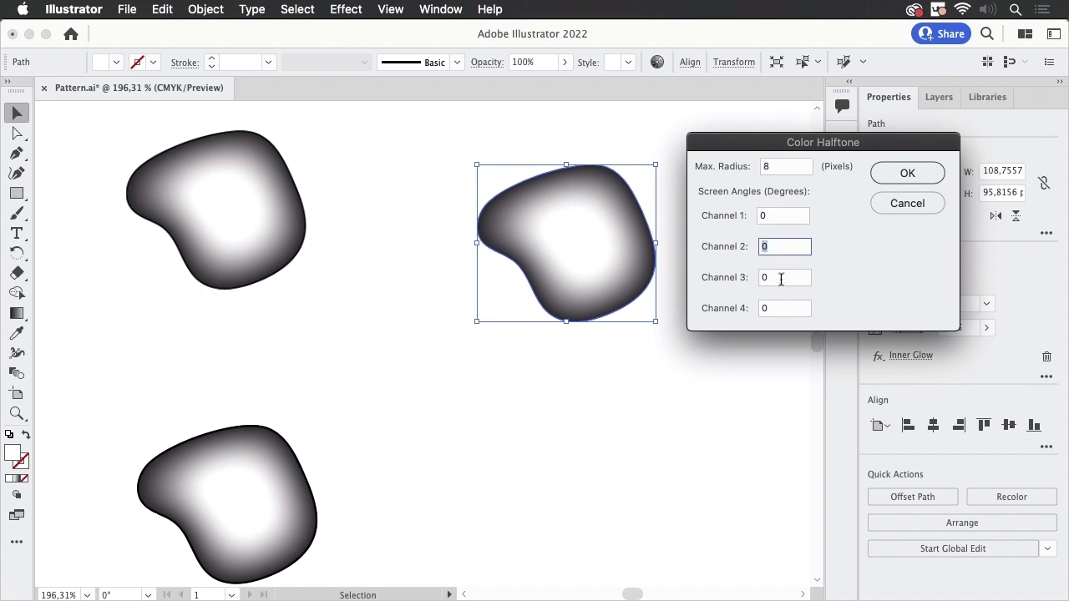
pyautogui.click(782, 278)
pyautogui.click(788, 308)
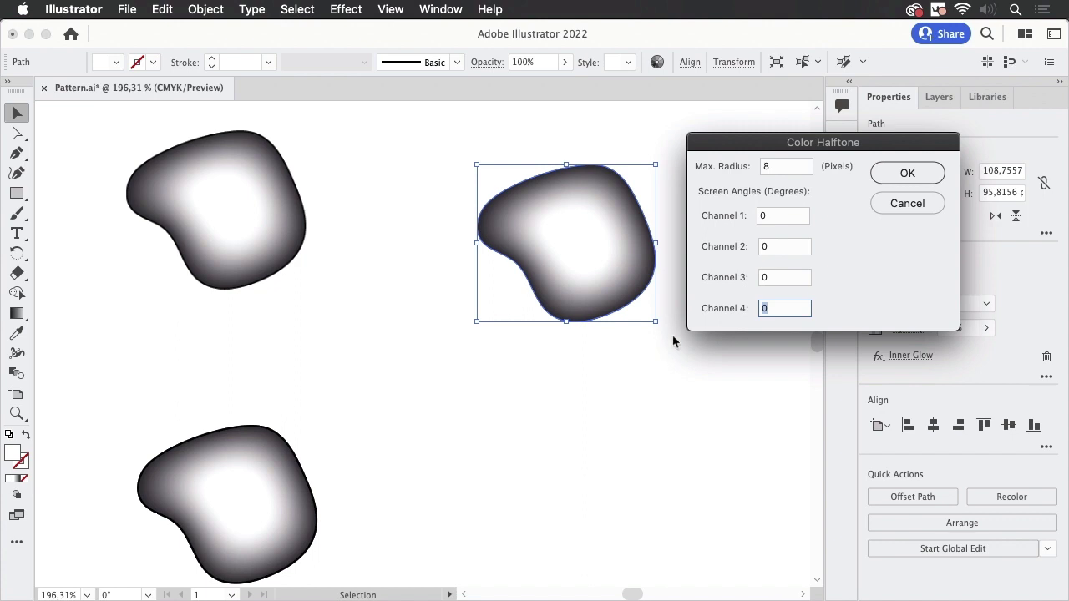
pyautogui.doubleClick(781, 166)
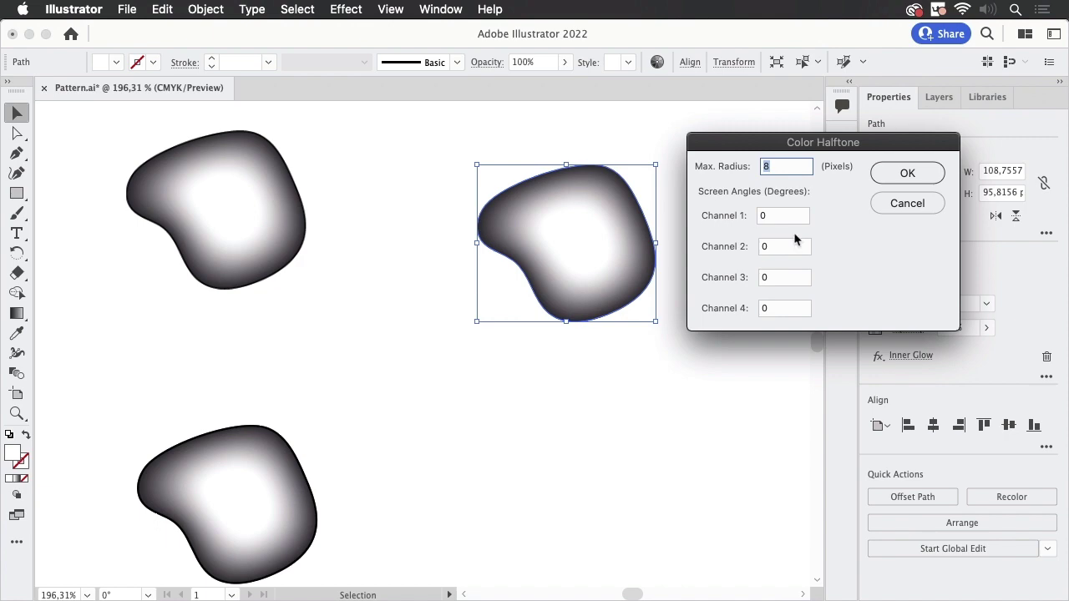
pyautogui.click(909, 173)
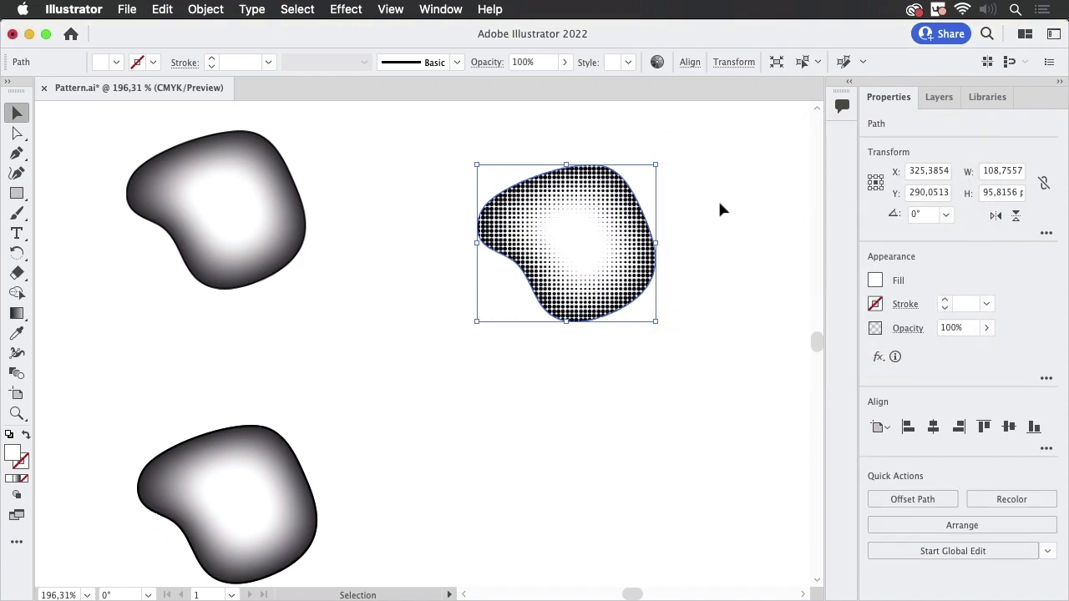
pyautogui.moveTo(508, 172)
pyautogui.mouseDown()
pyautogui.moveTo(699, 227)
pyautogui.moveTo(543, 235)
pyautogui.mouseUp()
# Expand the halftone blob's appearance into a flat image.
pyautogui.click(781, 401)
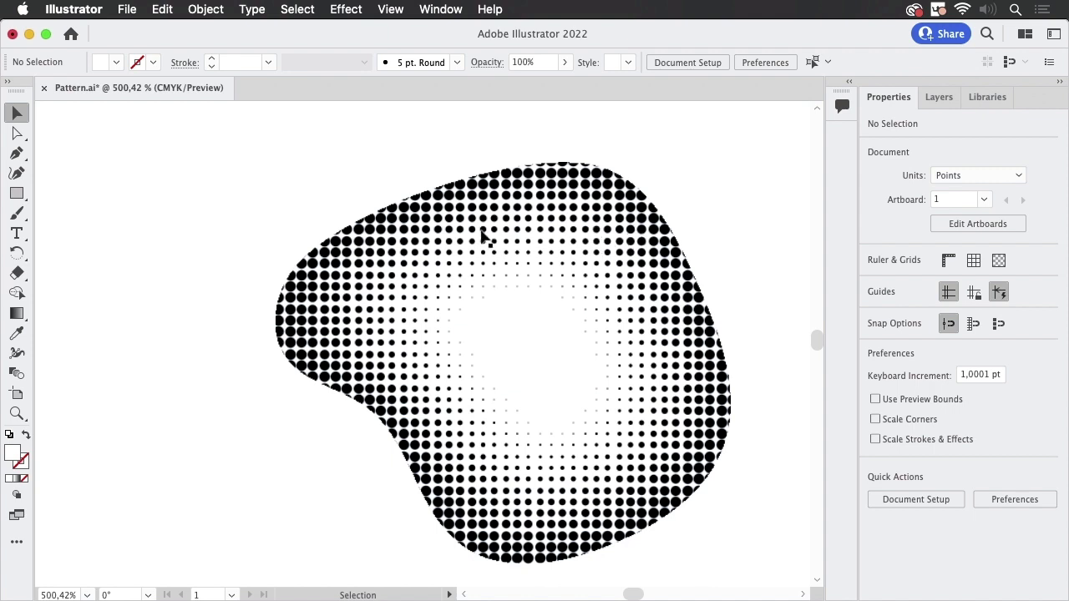
pyautogui.click(476, 223)
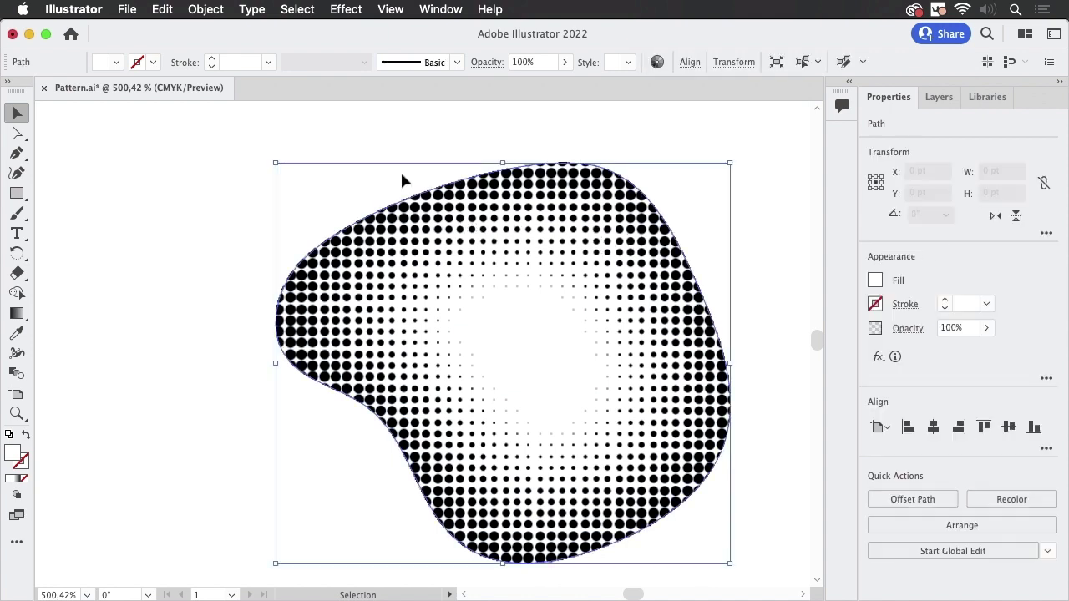
pyautogui.click(205, 9)
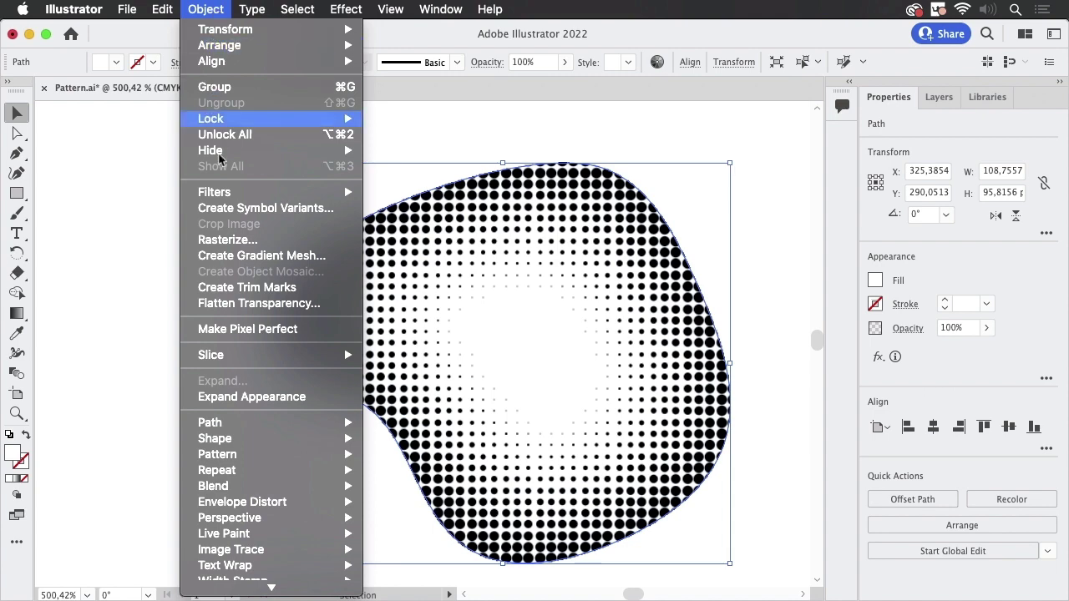
pyautogui.click(276, 400)
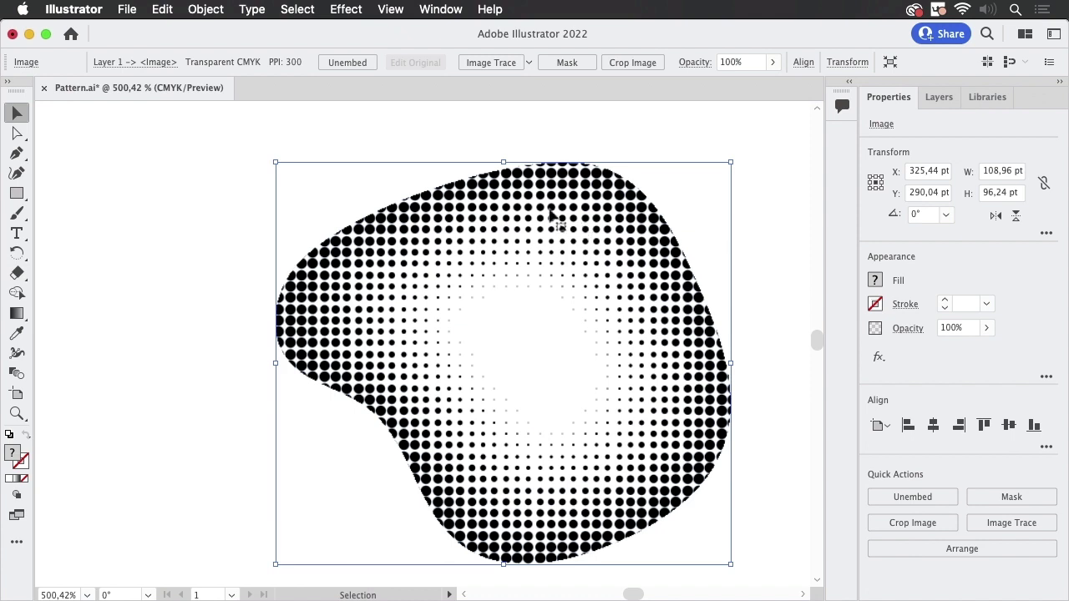
# Confirm document raster effects stay at High (300 ppi), then shift the image left and up.
pyautogui.click(349, 10)
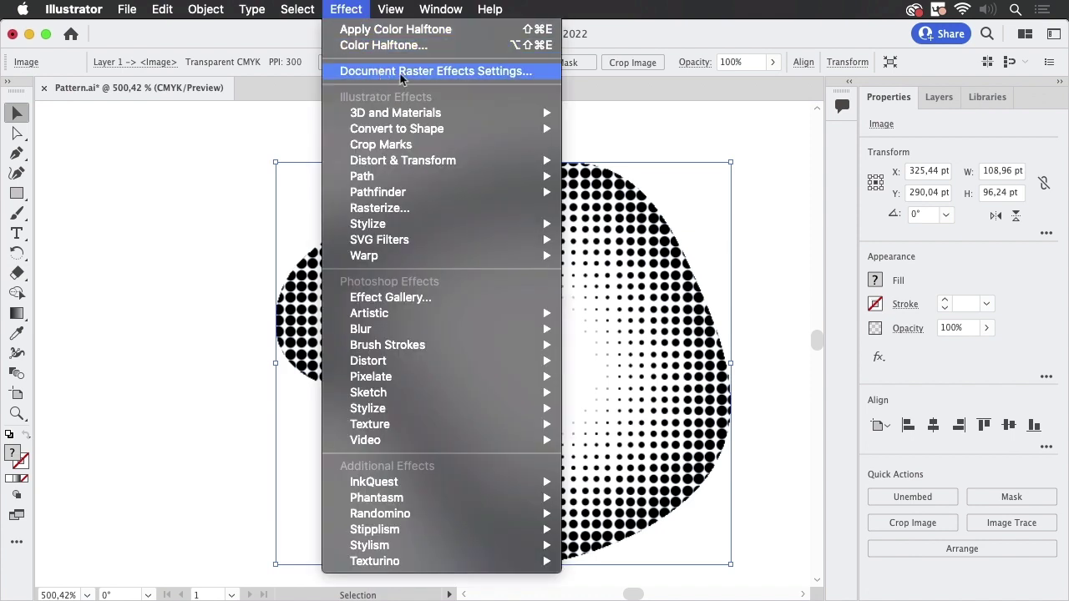
pyautogui.click(436, 77)
pyautogui.click(547, 183)
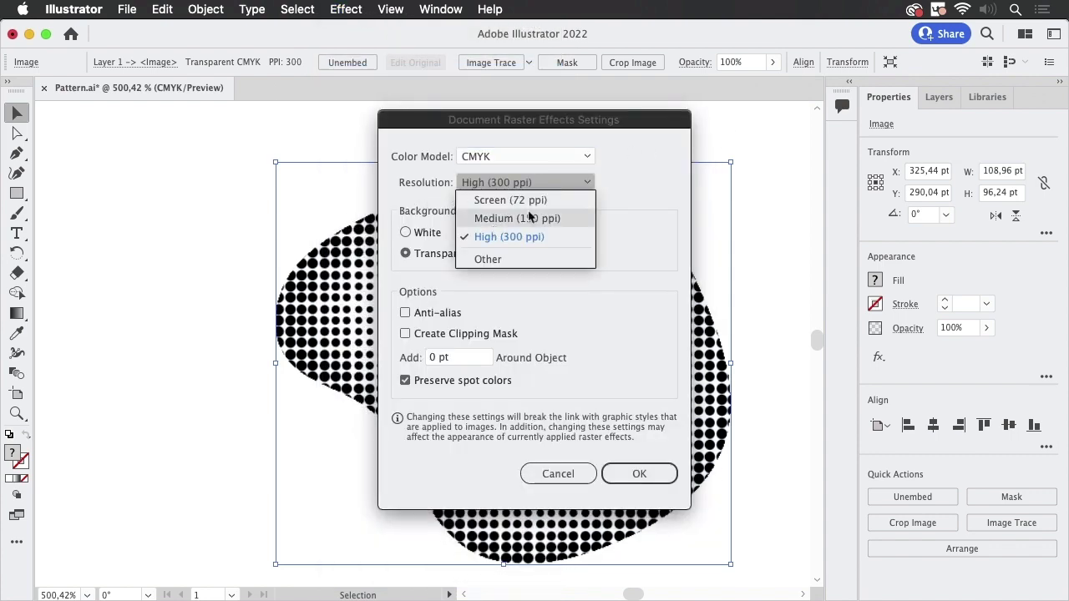
pyautogui.click(642, 176)
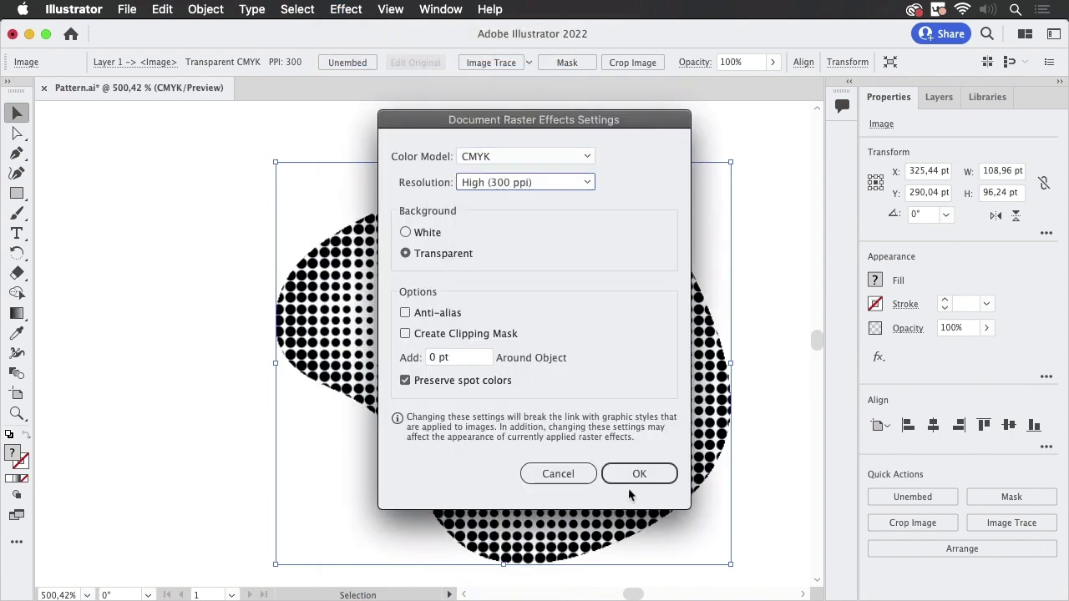
pyautogui.click(579, 480)
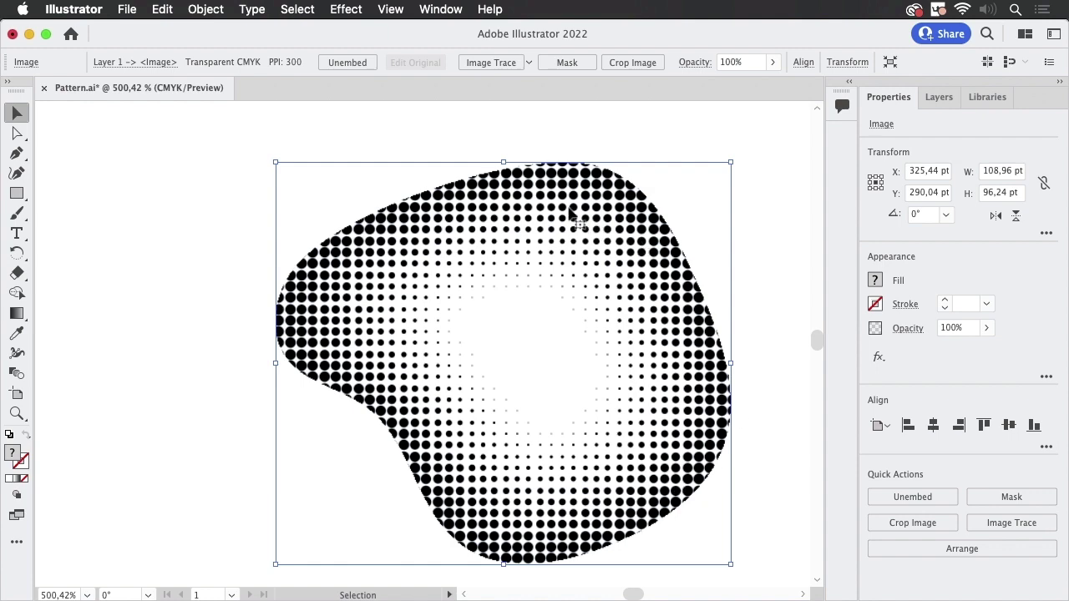
pyautogui.moveTo(655, 259); pyautogui.dragTo(524, 242)
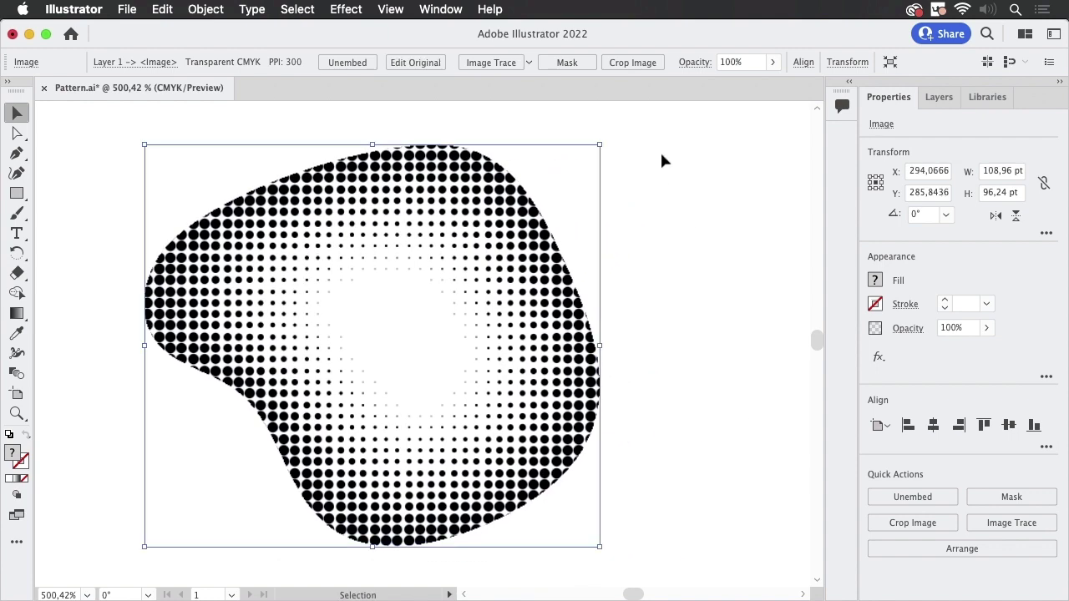
# Image Trace the halftone in Black and White with Paths 100%, Corners 0%, Noise 3 px.
pyautogui.click(441, 10)
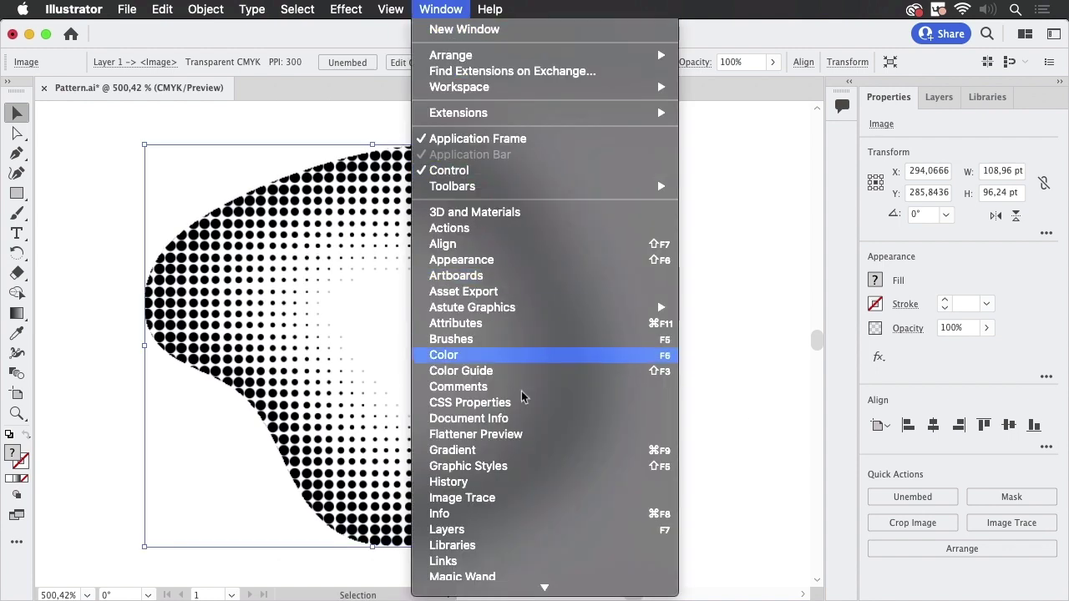
pyautogui.click(504, 498)
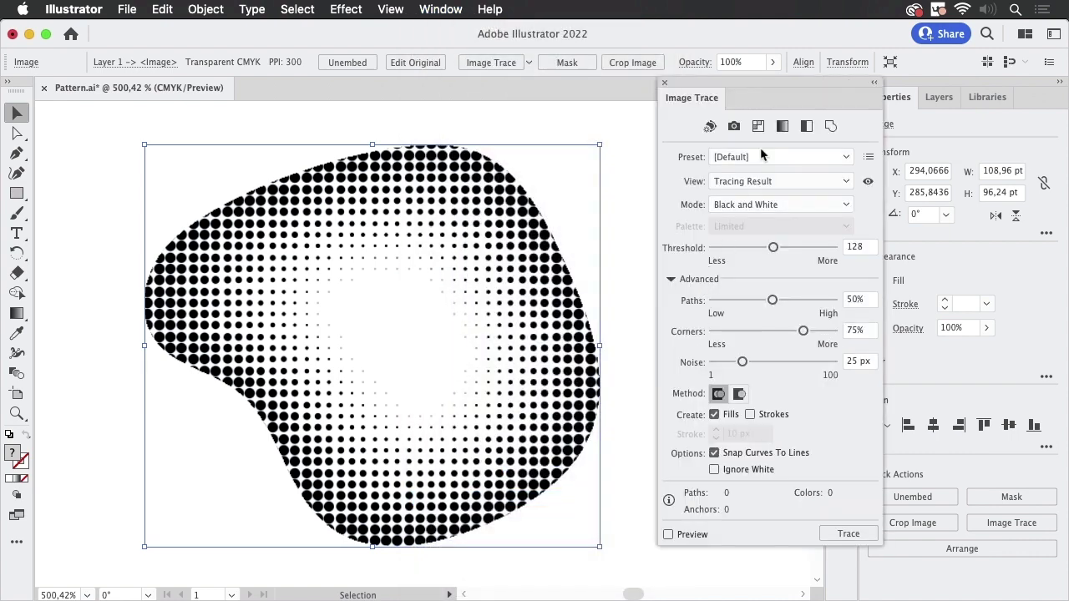
pyautogui.moveTo(740, 95); pyautogui.dragTo(667, 127)
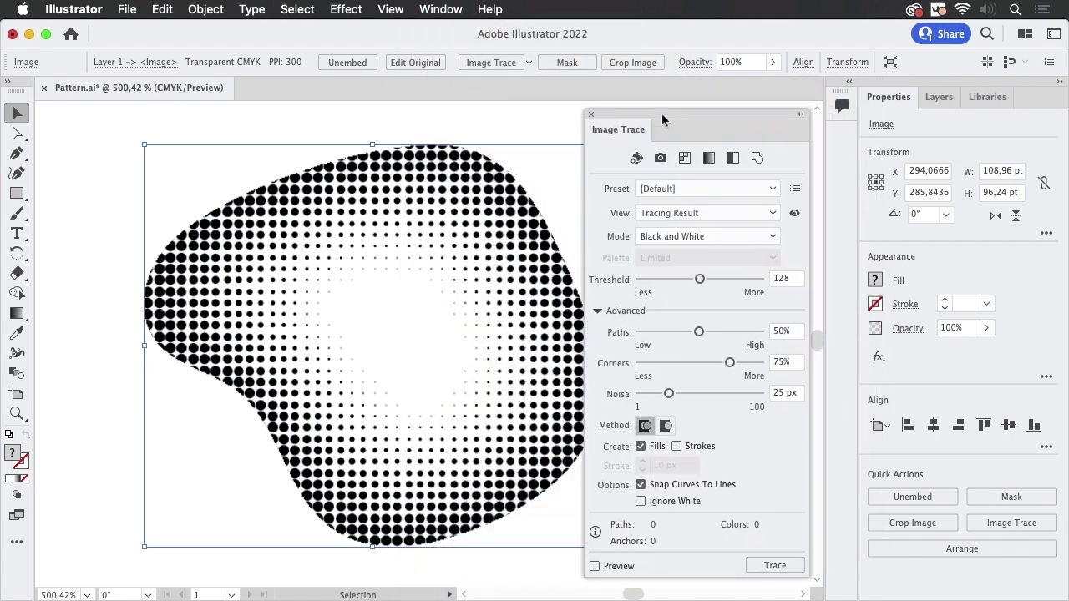
pyautogui.click(733, 159)
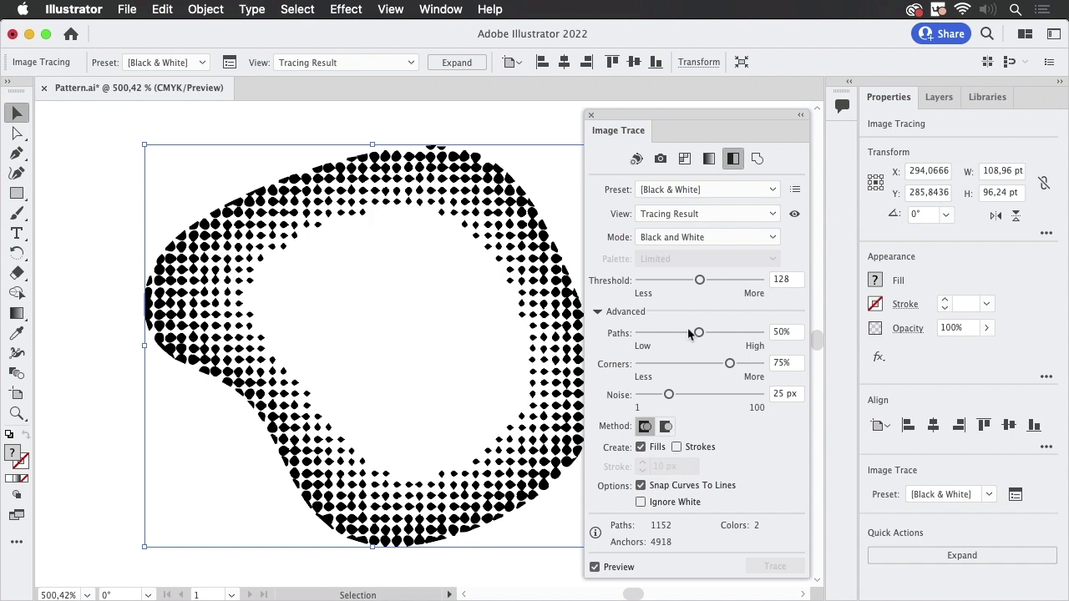
pyautogui.moveTo(699, 333)
pyautogui.mouseDown()
pyautogui.moveTo(761, 334)
pyautogui.moveTo(639, 364)
pyautogui.mouseUp()
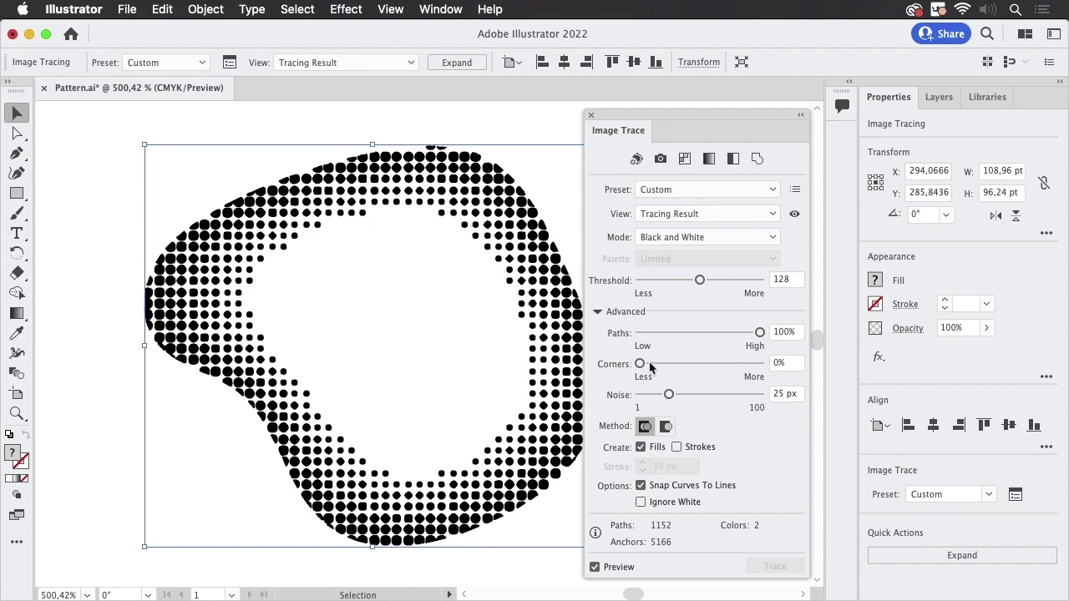
pyautogui.moveTo(664, 395); pyautogui.dragTo(643, 398)
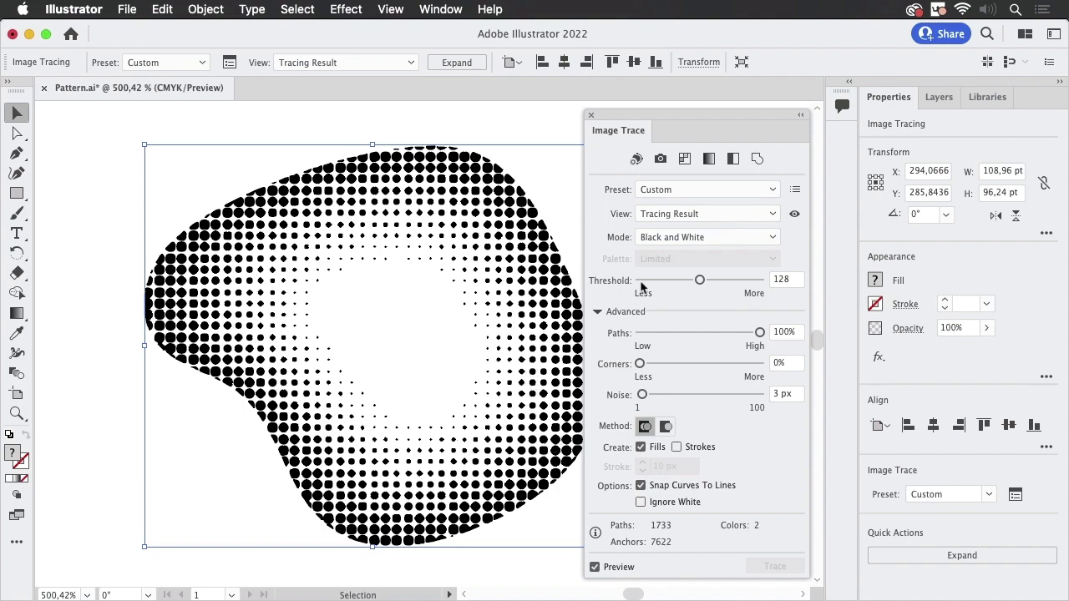
# Zoom in on the traced dots, then back out to see the whole blob.
pyautogui.press('z')
pyautogui.moveTo(231, 204); pyautogui.dragTo(401, 243)
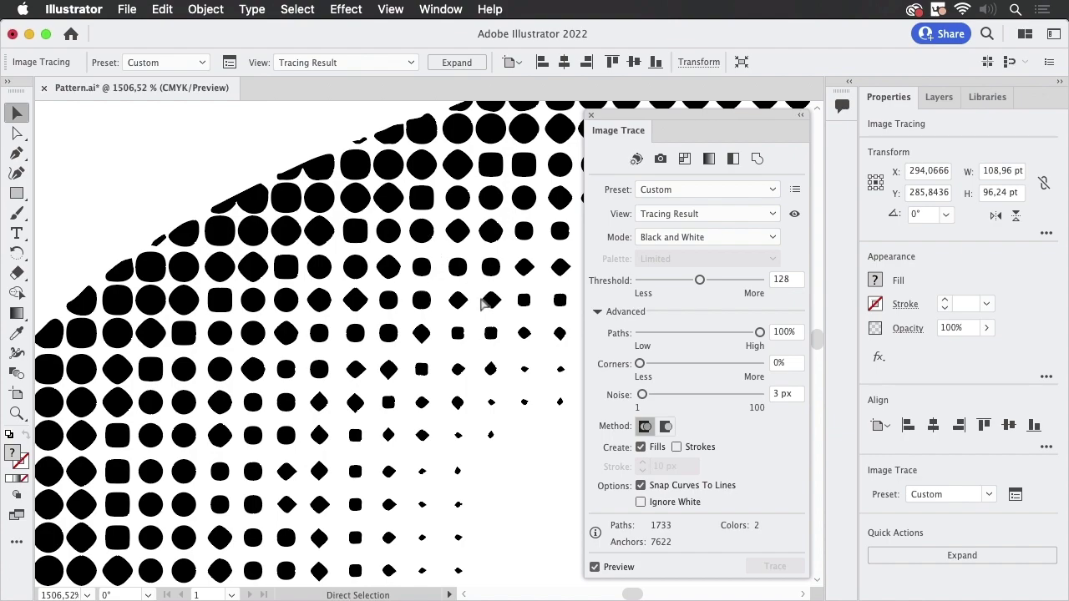
pyautogui.press('z')
pyautogui.moveTo(490, 298)
pyautogui.mouseDown()
pyautogui.moveTo(306, 333)
pyautogui.moveTo(458, 298)
pyautogui.moveTo(443, 346)
pyautogui.mouseUp()
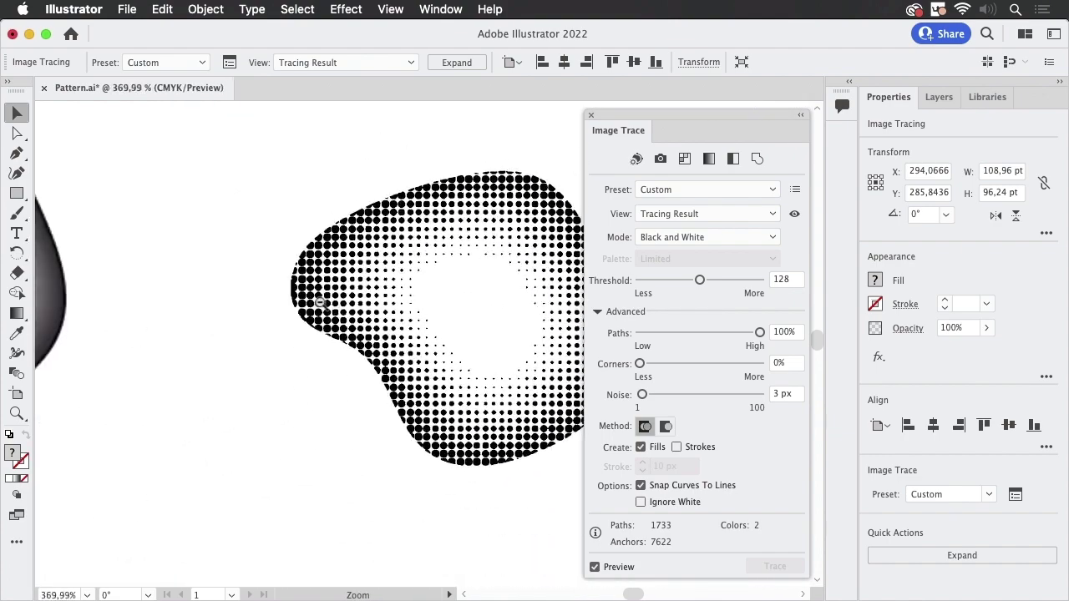
pyautogui.moveTo(480, 271); pyautogui.dragTo(445, 266)
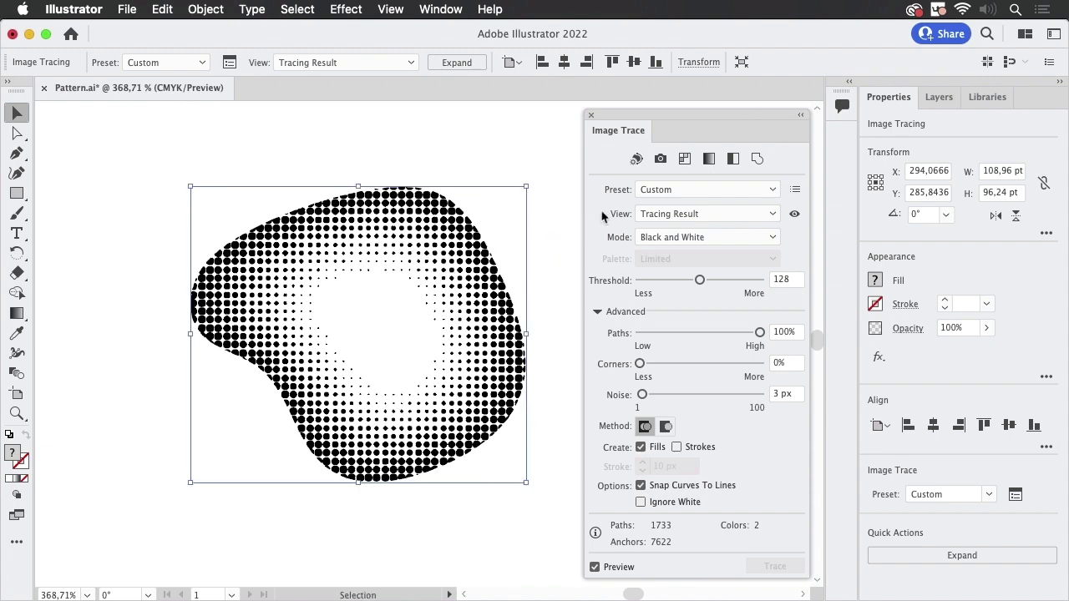
# Expand the halftone trace, inspect its anchor points, then undo back to a live trace.
pyautogui.click(592, 115)
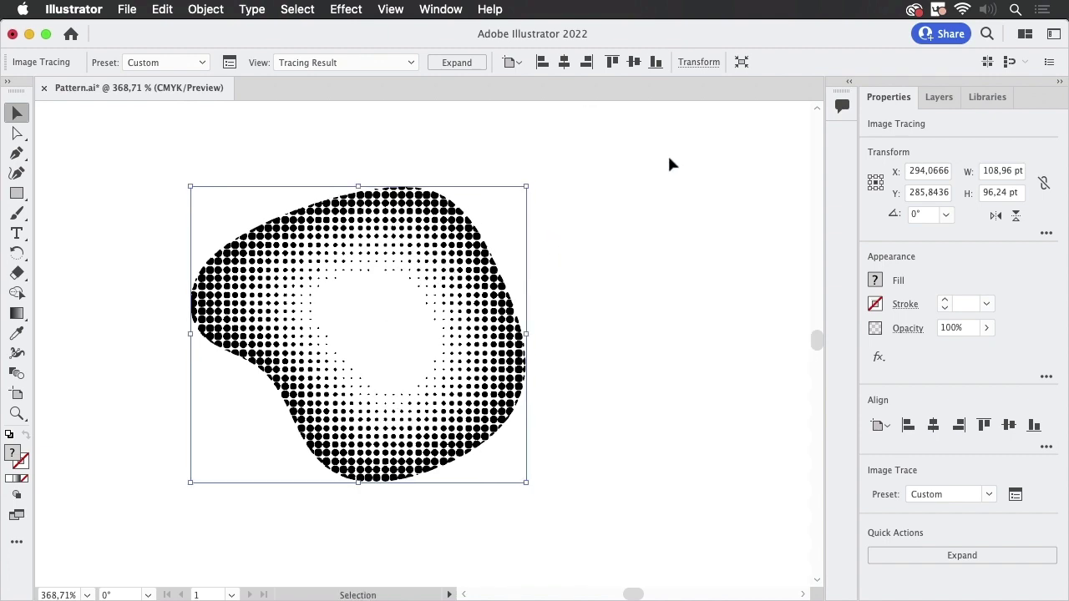
pyautogui.click(473, 64)
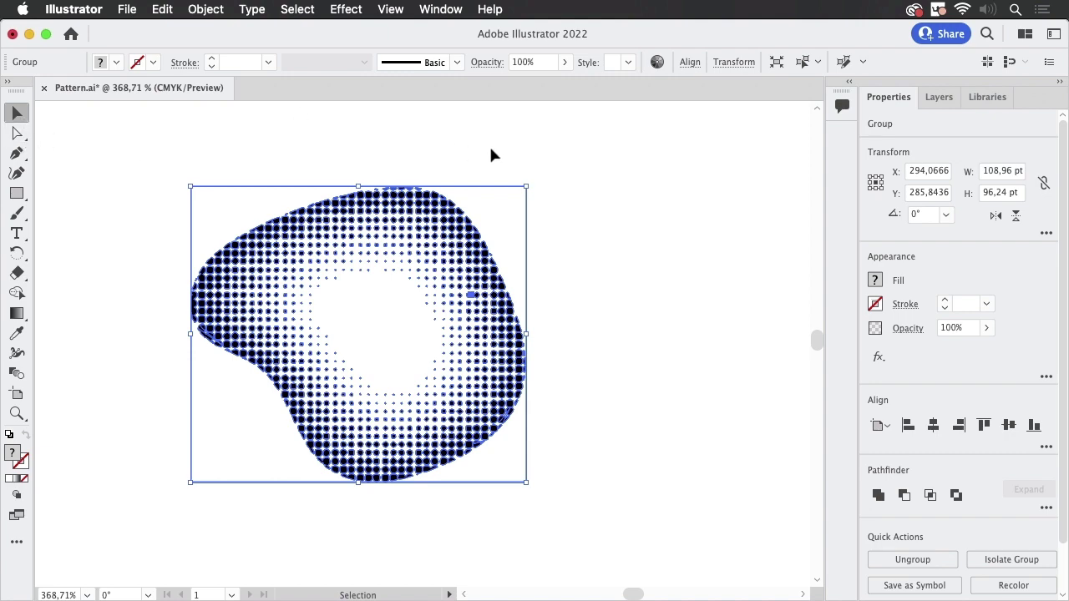
pyautogui.press('a')
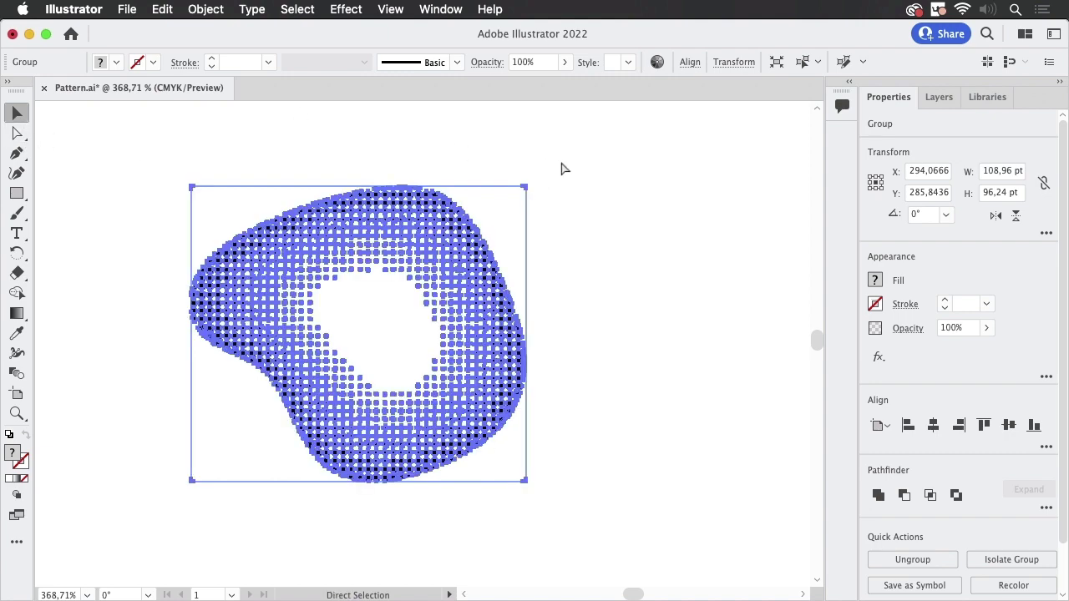
pyautogui.press('v')
pyautogui.hotkey('ctrl', 'z')
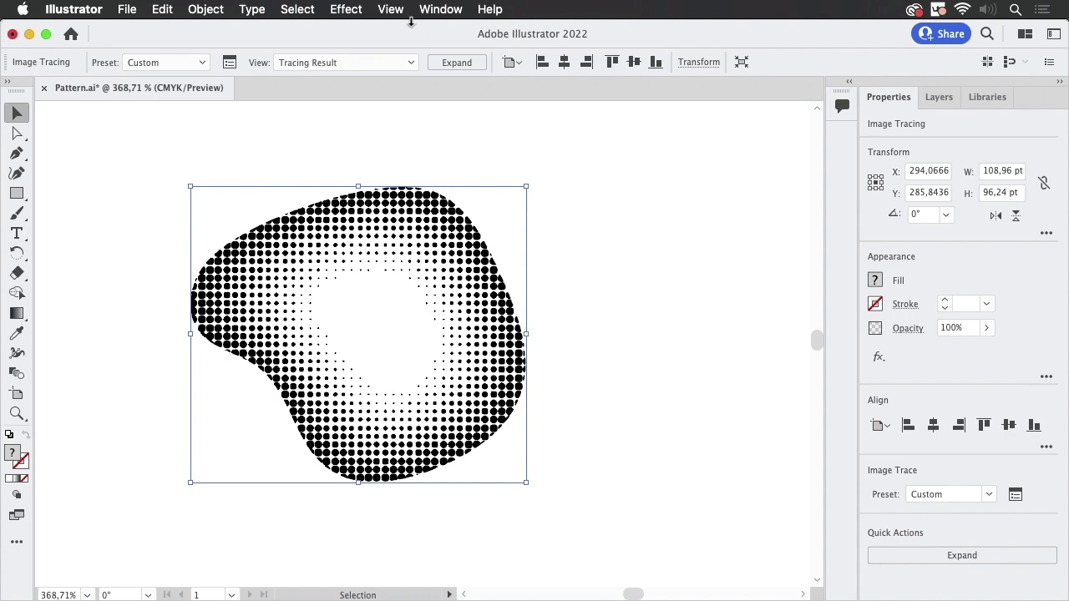
# Enable Ignore White in the Image Trace options so only black remains.
pyautogui.click(439, 10)
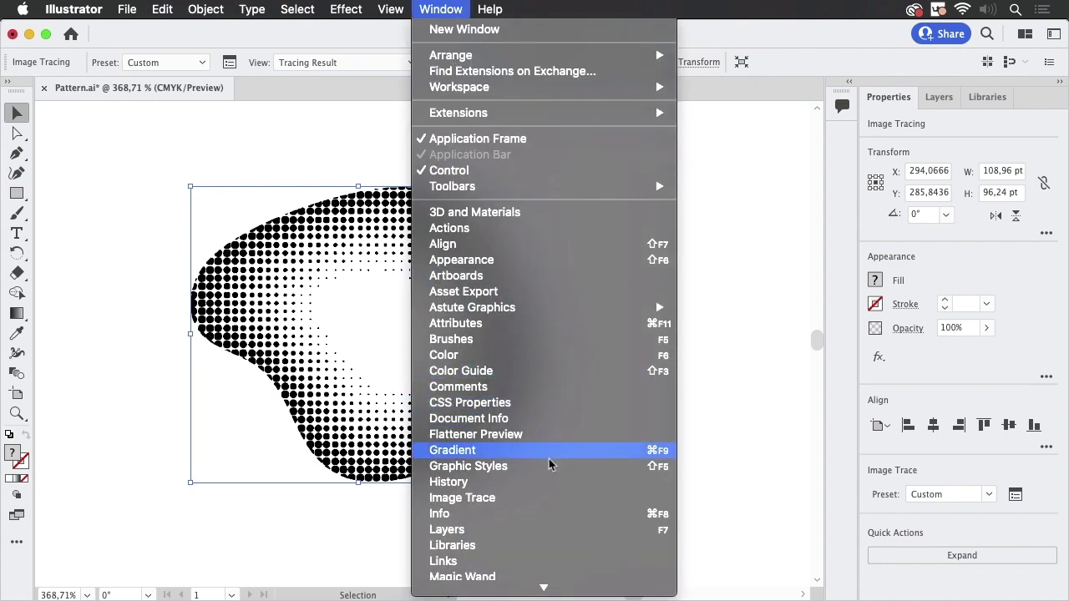
pyautogui.click(516, 499)
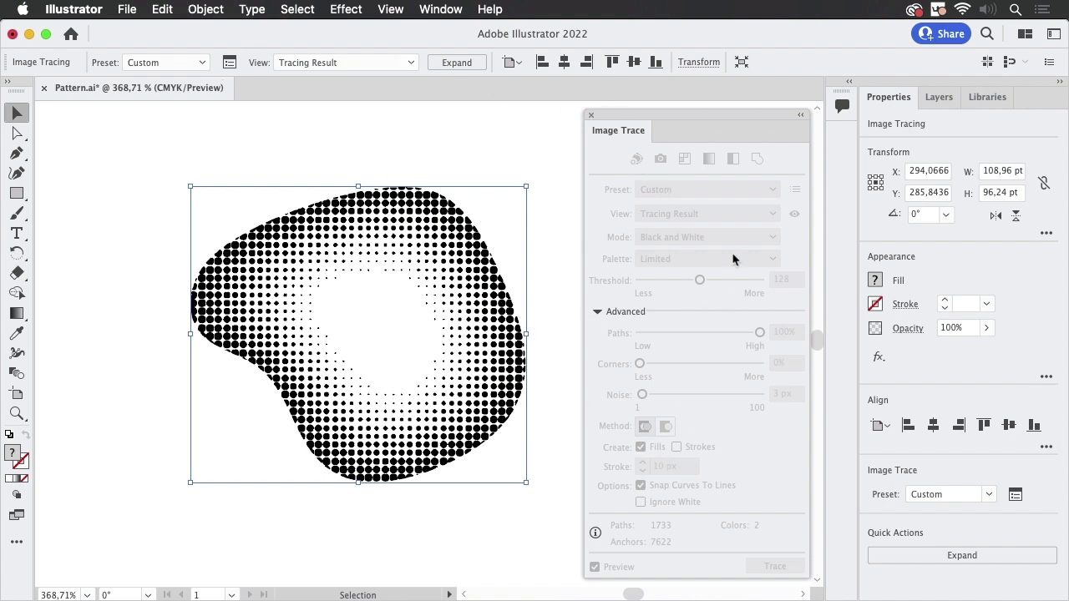
pyautogui.click(553, 347)
pyautogui.click(501, 386)
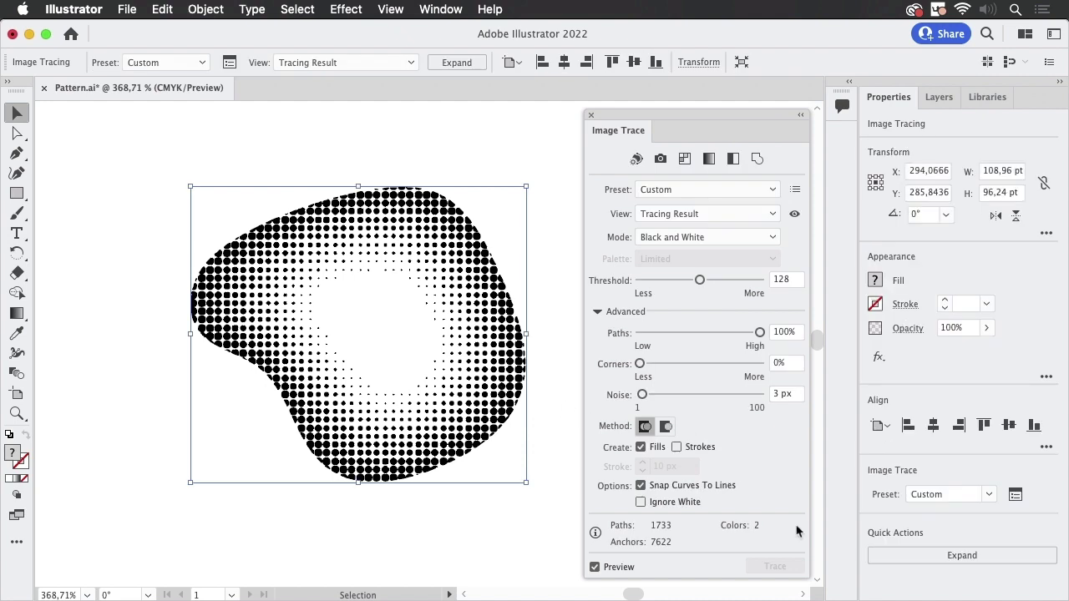
pyautogui.click(641, 502)
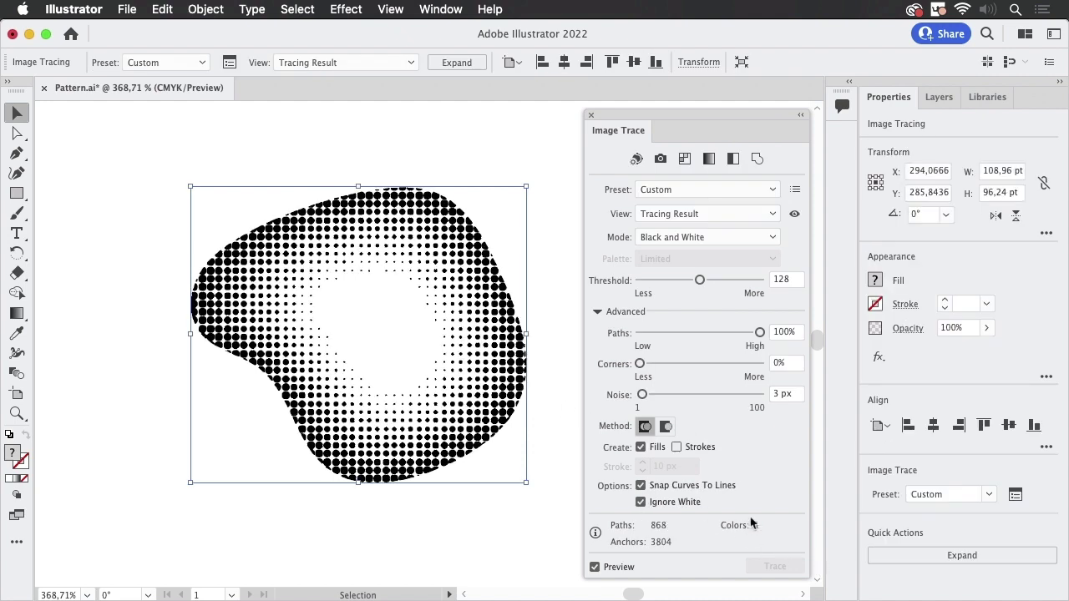
pyautogui.click(590, 115)
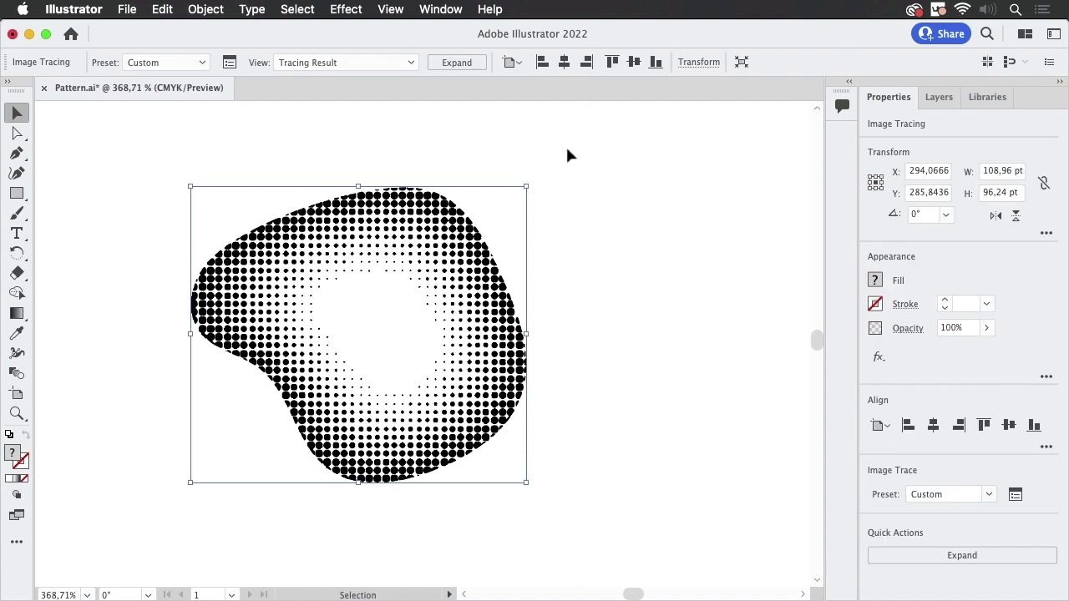
# Expand the halftone tracing into vector paths and ungroup the dots.
pyautogui.click(444, 62)
pyautogui.click(649, 347)
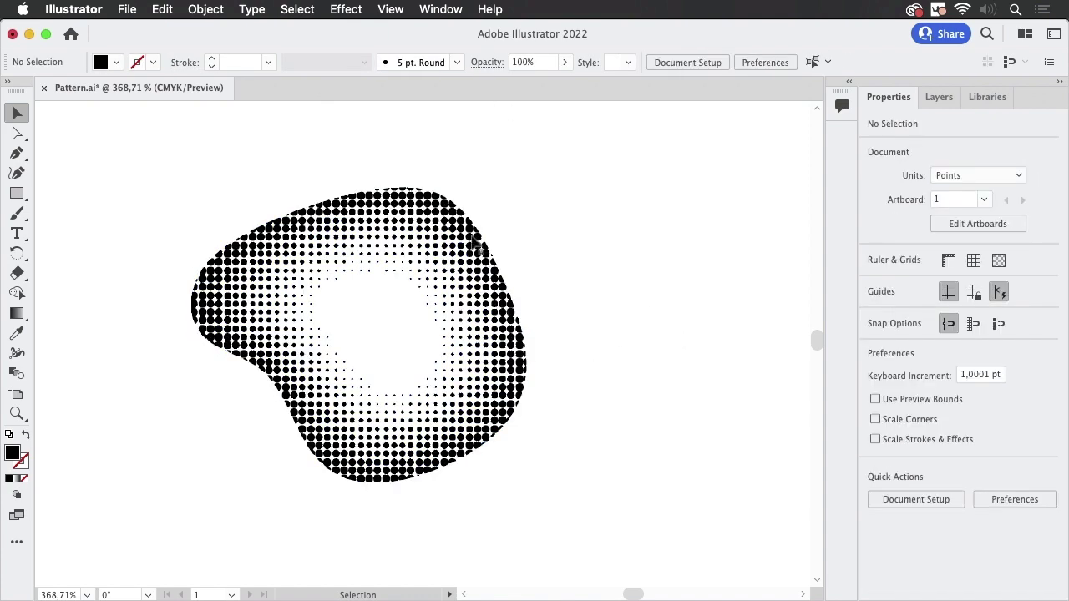
pyautogui.click(482, 255)
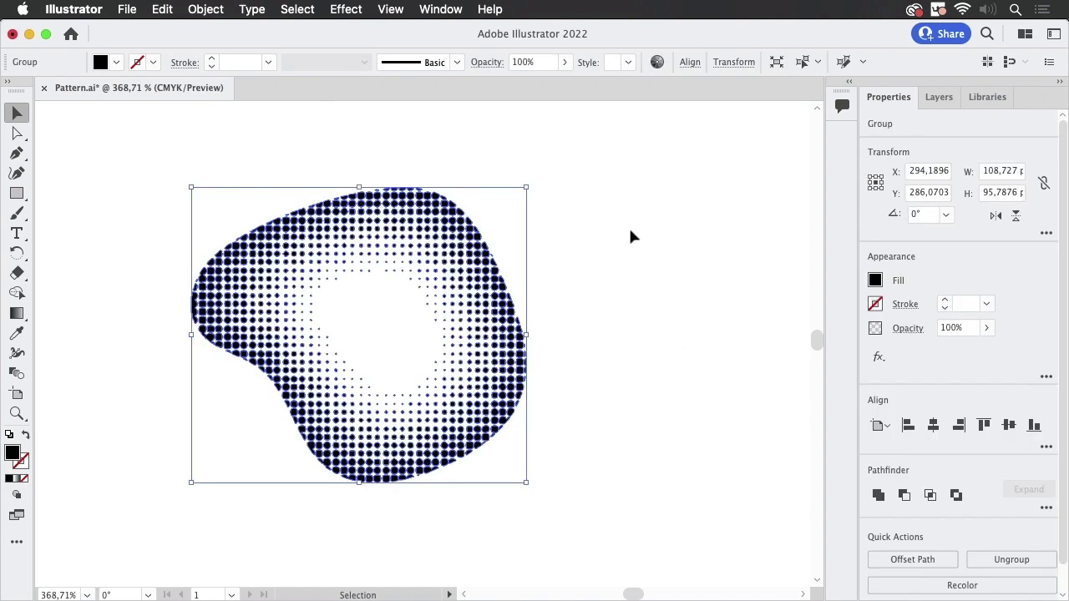
pyautogui.press('super+shift+g')
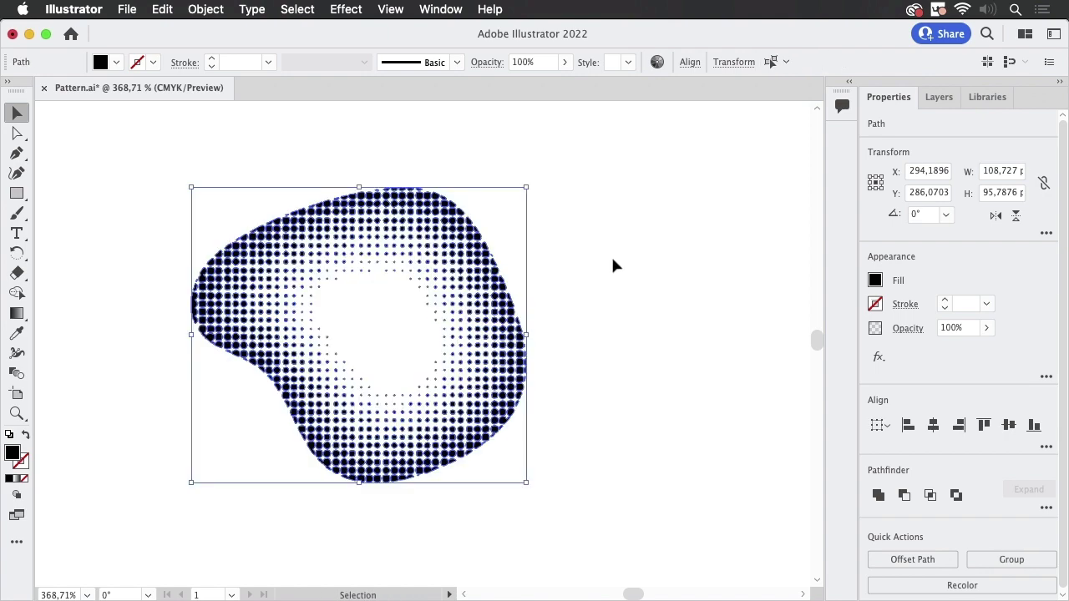
# Inspect a single dot, recenter the view, and marquee-select the whole dotted blob.
pyautogui.click(529, 178)
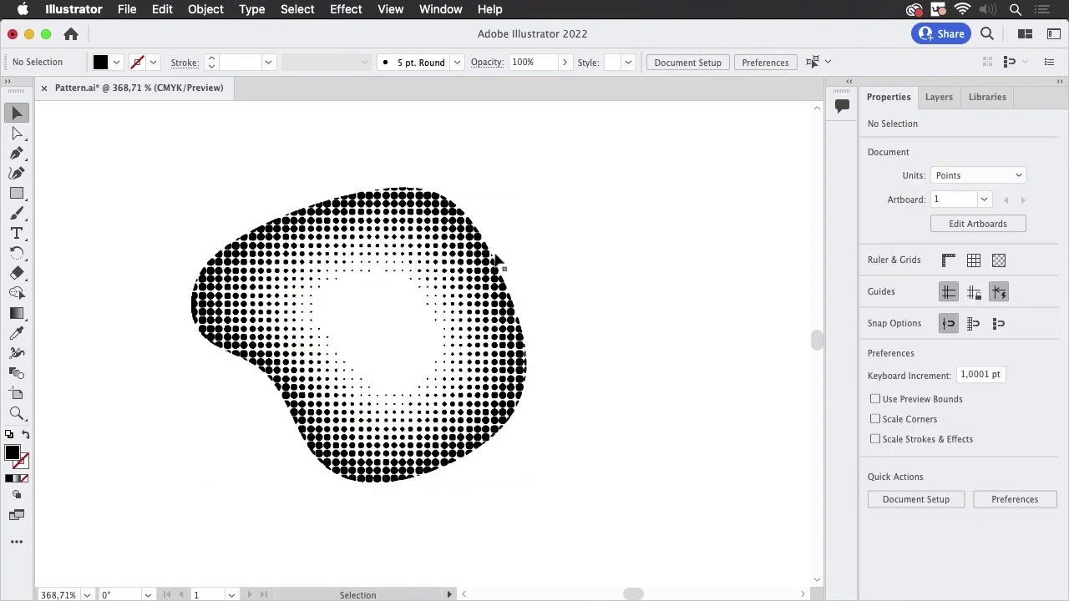
pyautogui.click(493, 256)
pyautogui.click(567, 239)
pyautogui.scroll(1, 532, 266)
pyautogui.scroll(4, 551, 284)
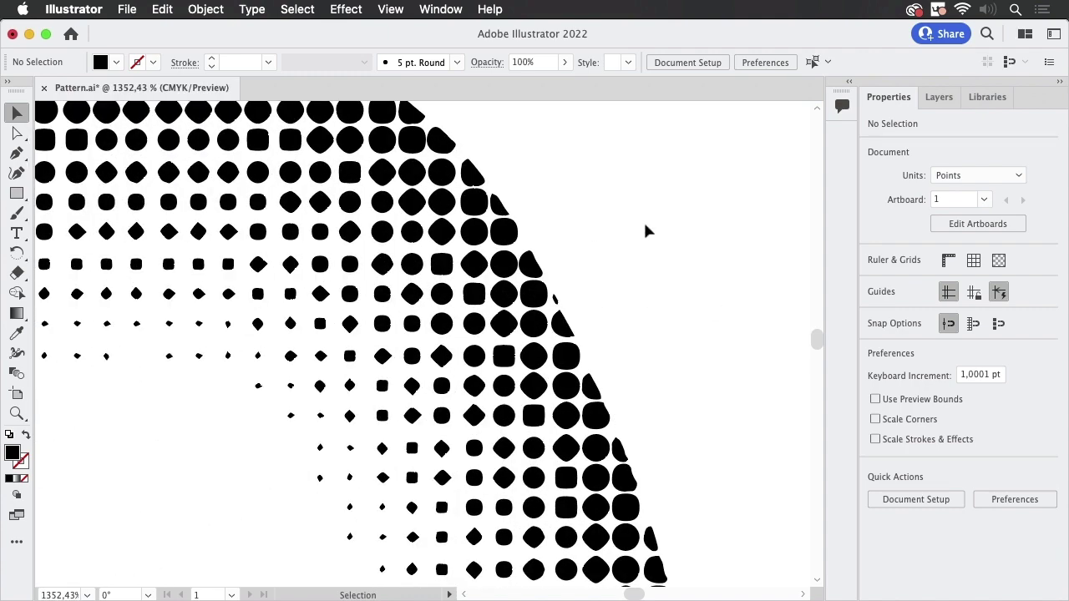
pyautogui.scroll(-2, 643, 220)
pyautogui.scroll(-2, 643, 220)
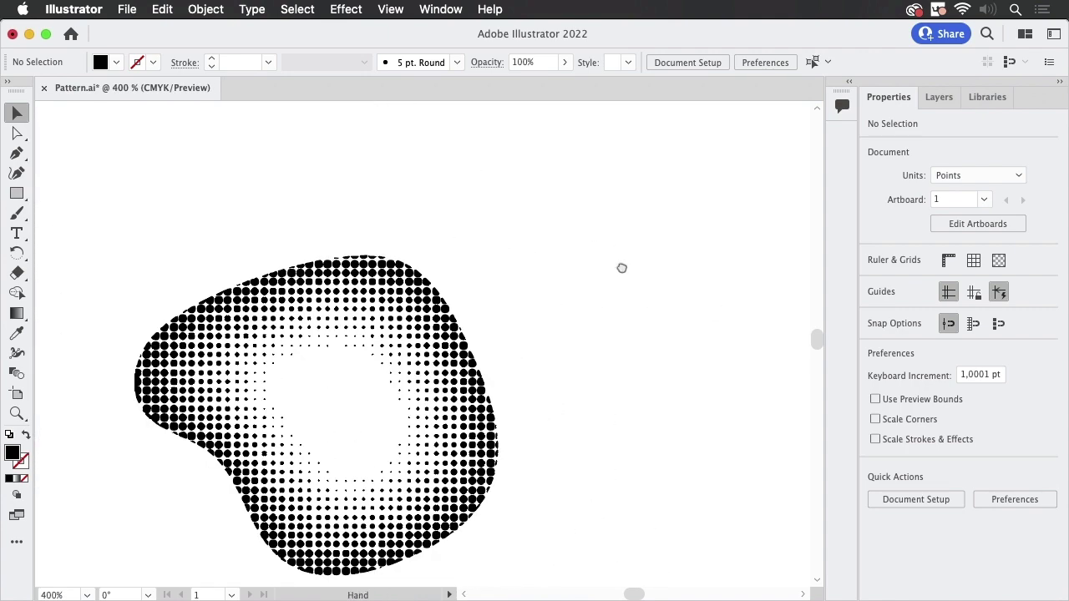
pyautogui.moveTo(621, 267); pyautogui.dragTo(596, 153)
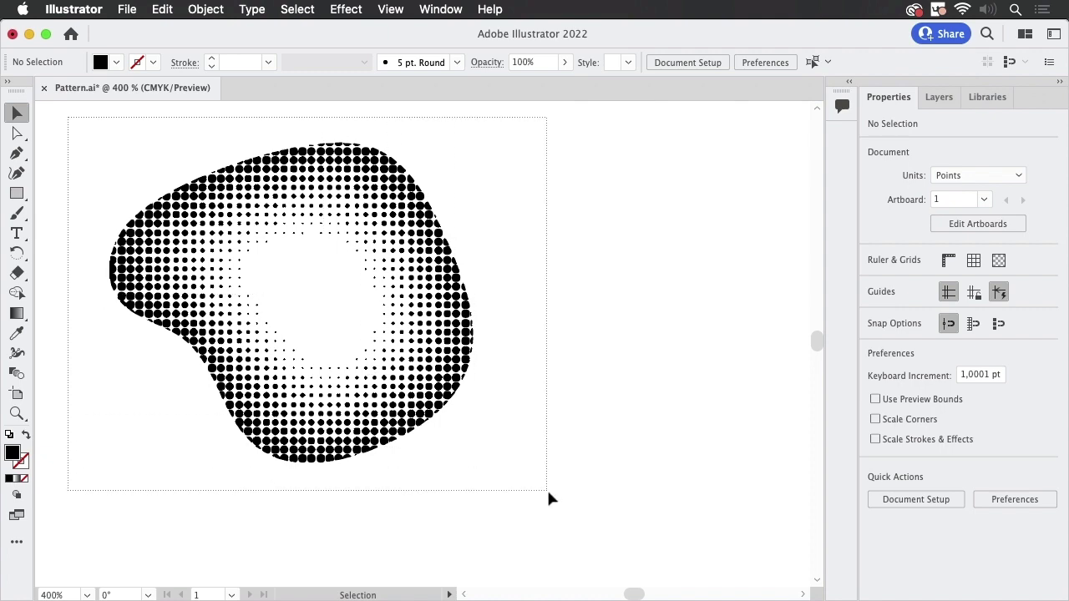
pyautogui.moveTo(548, 485); pyautogui.dragTo(410, 92)
# Apply Convert to Shape > Rectangle with 0 pt extra width and height to the dots.
pyautogui.click(355, 12)
pyautogui.moveTo(397, 128)
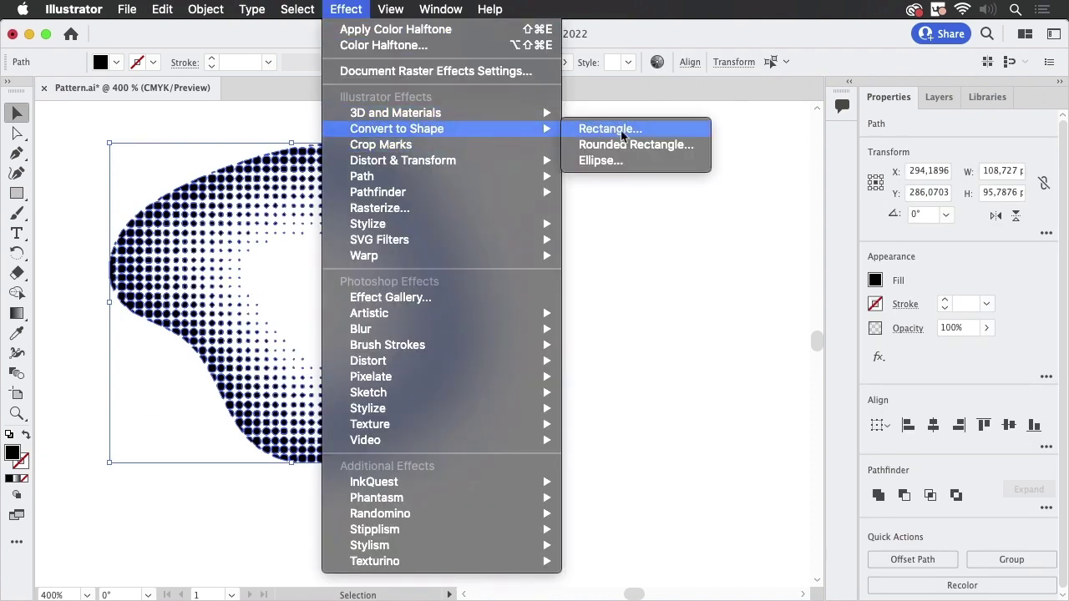
pyautogui.click(622, 132)
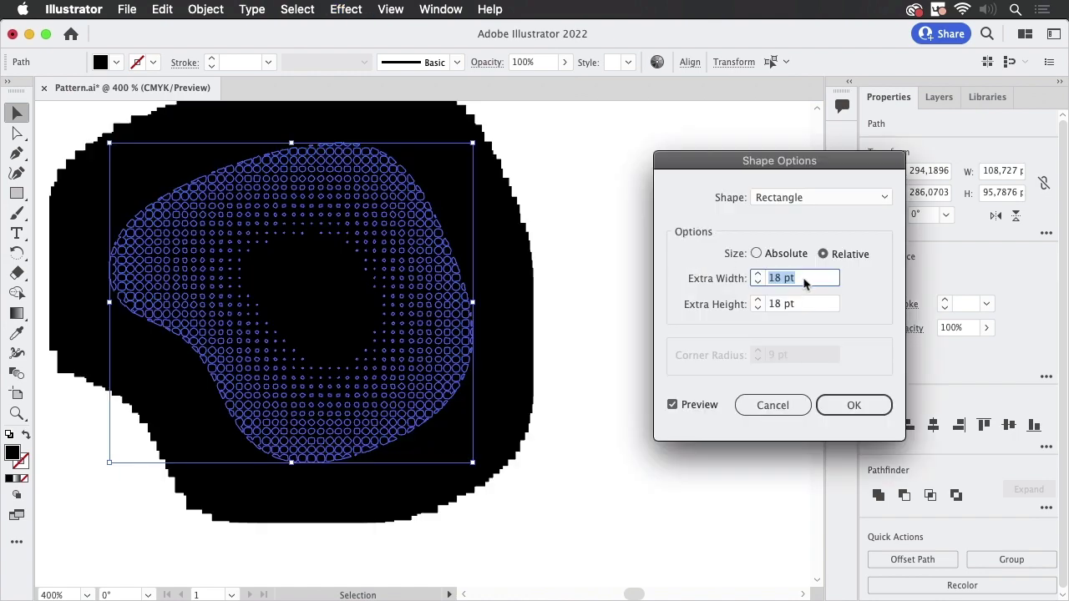
pyautogui.write('0')
pyautogui.press('Tab')
pyautogui.write('0')
pyautogui.click(853, 405)
pyautogui.click(624, 286)
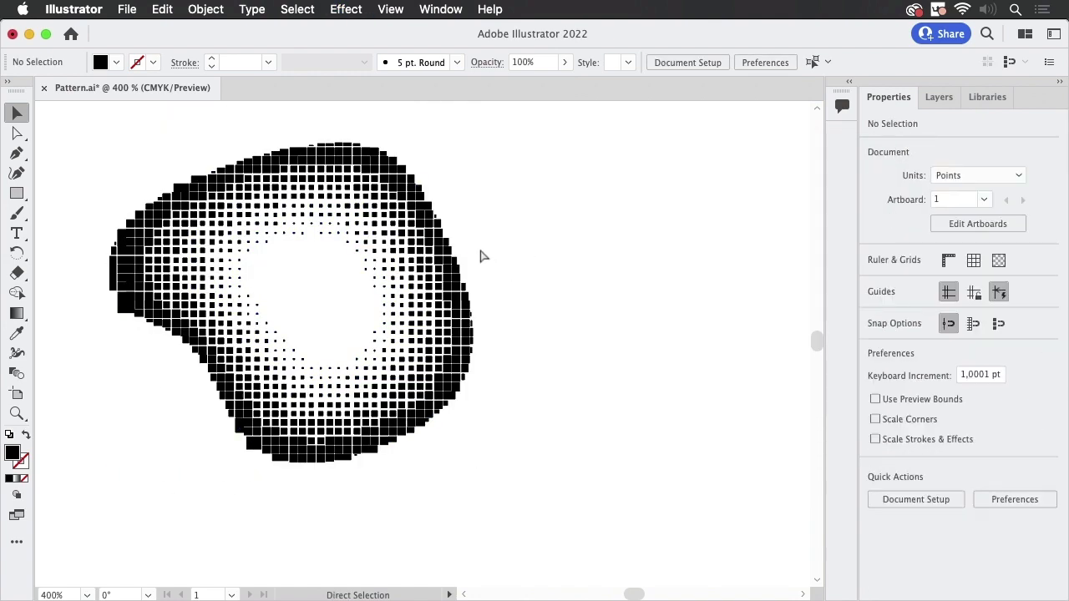
pyautogui.scroll(1, 389, 201)
pyautogui.scroll(5, 388, 202)
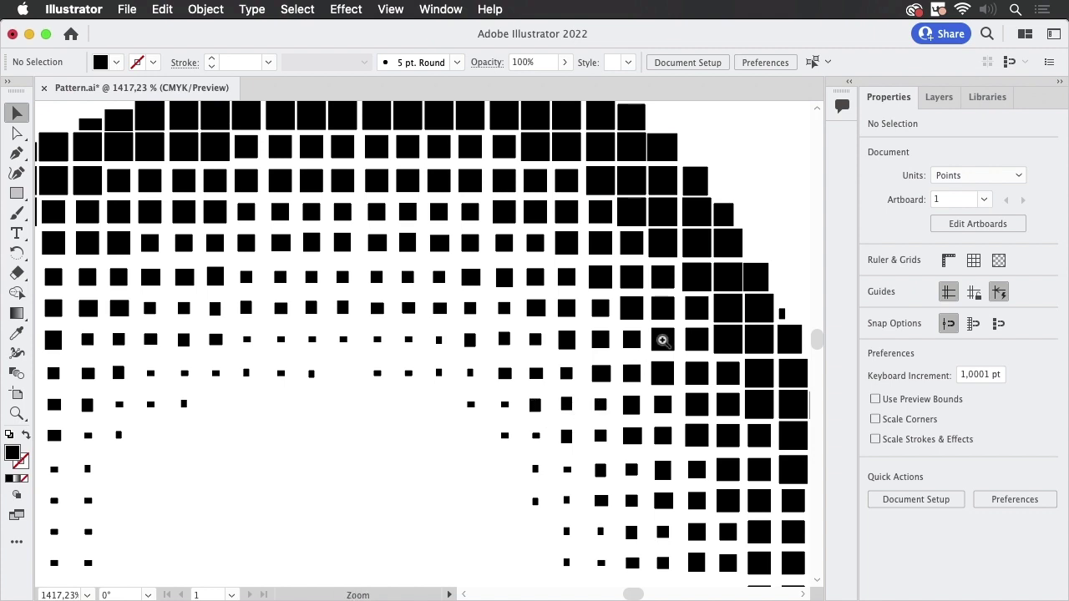
# Zoom out and select the lower-left gradient blob with the Inner Glow and black outline.
pyautogui.scroll(-5, 567, 409)
pyautogui.scroll(-2, 518, 370)
pyautogui.scroll(-1, 643, 358)
pyautogui.scroll(-5, 668, 414)
pyautogui.hscroll(2, 668, 414)
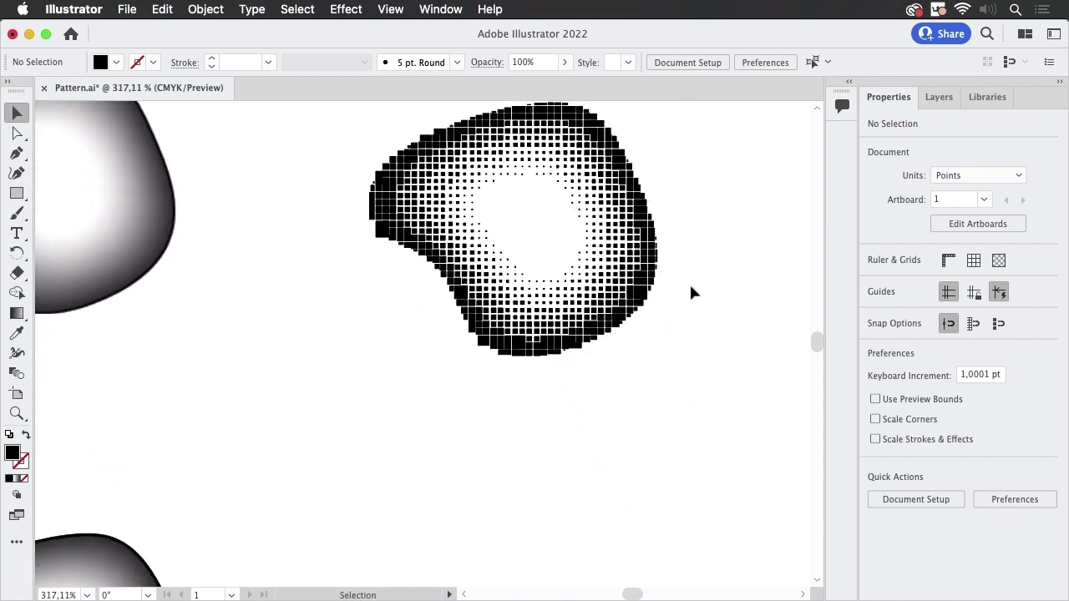
pyautogui.scroll(-1, 590, 440)
pyautogui.scroll(-2, 576, 378)
pyautogui.scroll(-3, 520, 377)
pyautogui.scroll(-3, 400, 438)
pyautogui.scroll(-2, 460, 306)
pyautogui.click(371, 384)
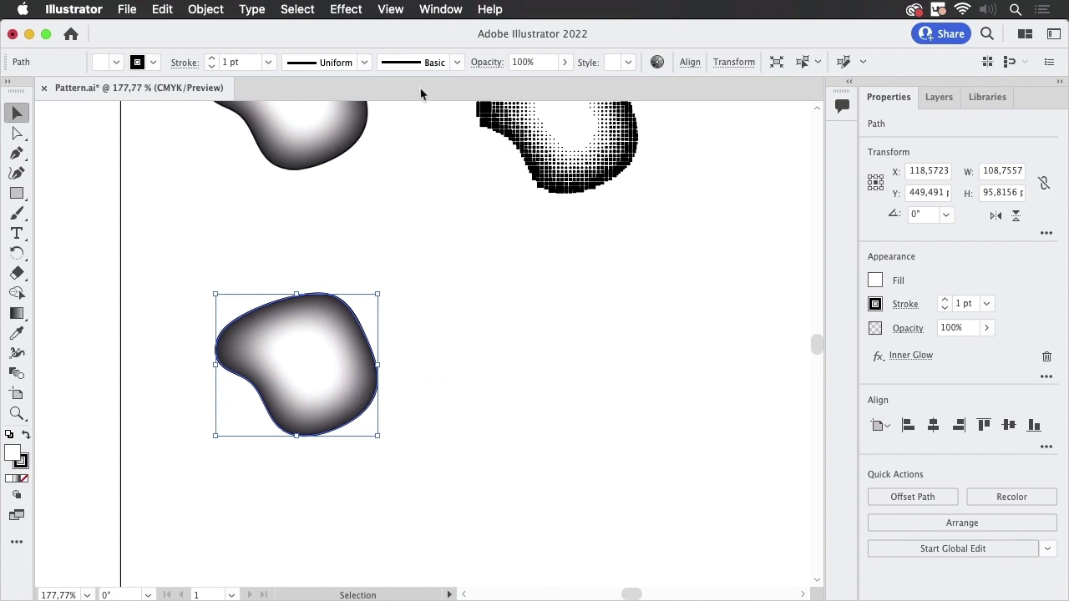
# Set up an Effect > Phantasm > Halftone with square dots at 24 DPI.
pyautogui.click(346, 10)
pyautogui.moveTo(376, 498)
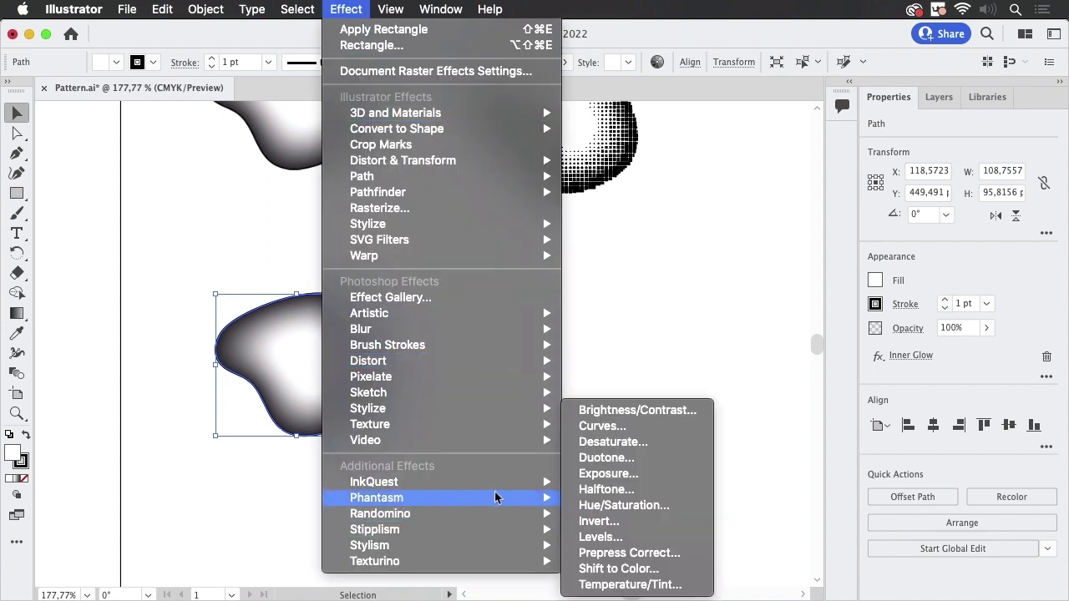
pyautogui.click(613, 492)
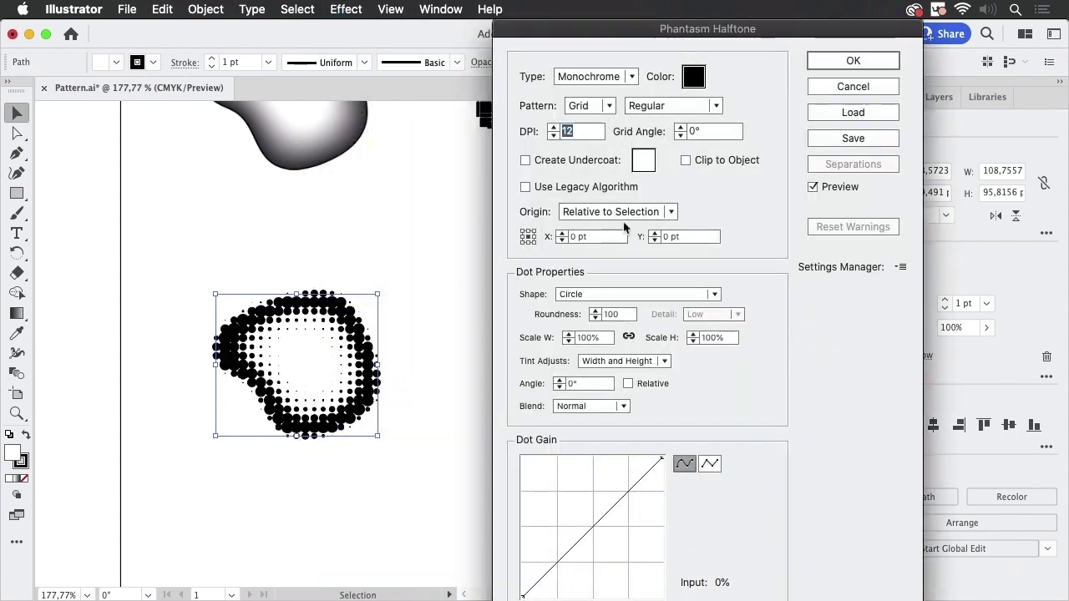
pyautogui.click(598, 302)
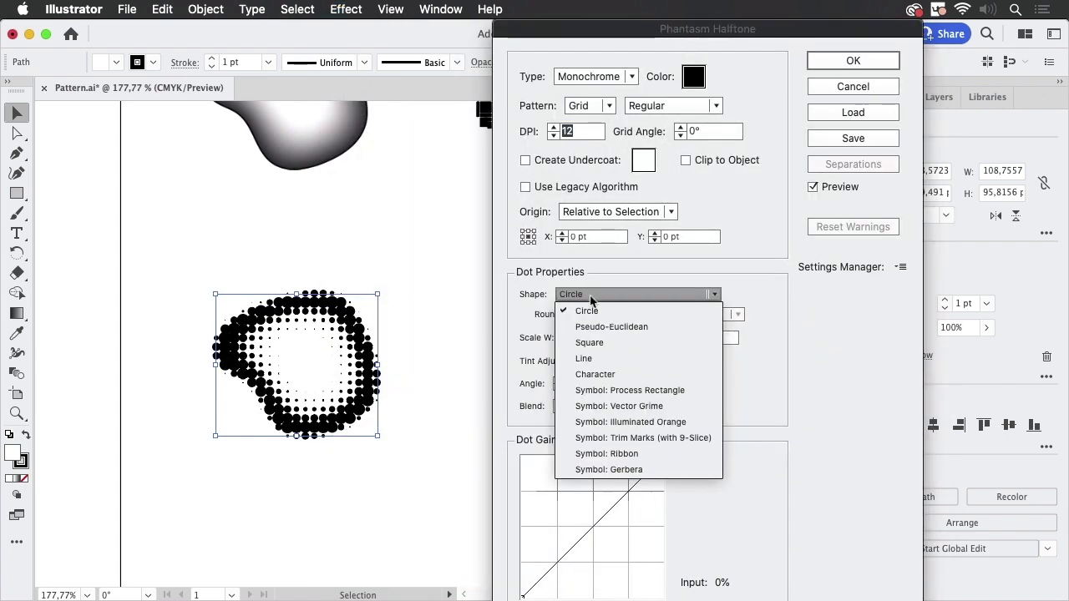
pyautogui.click(598, 338)
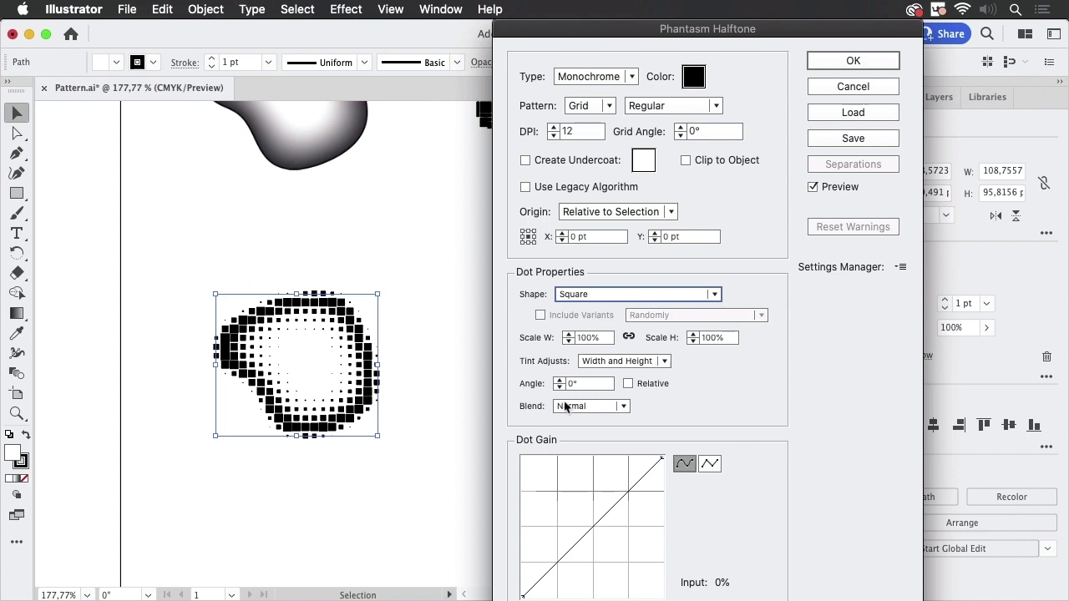
pyautogui.click(553, 136)
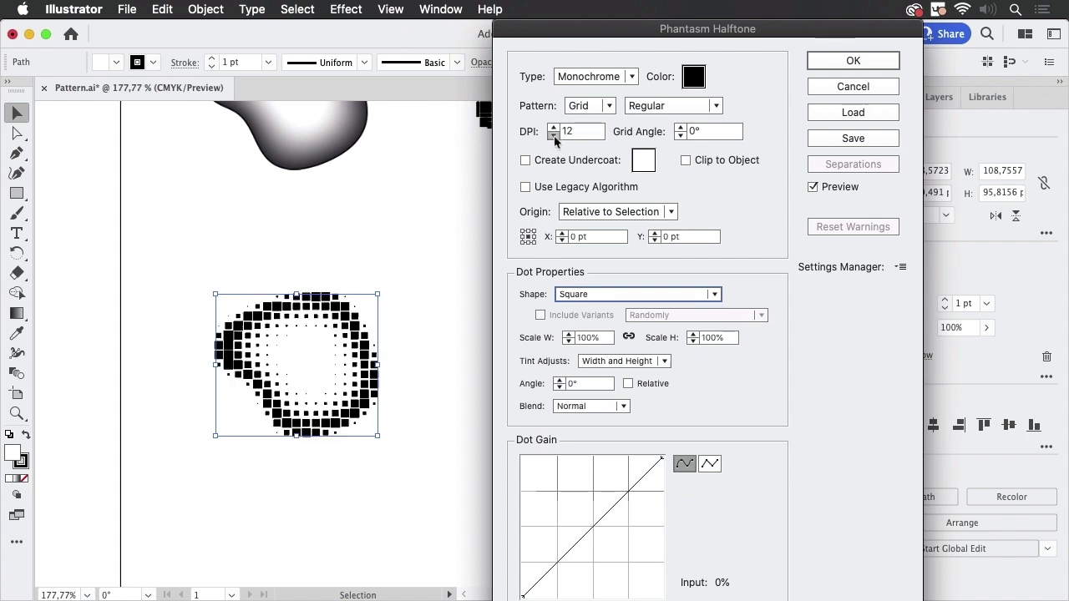
pyautogui.click(553, 136)
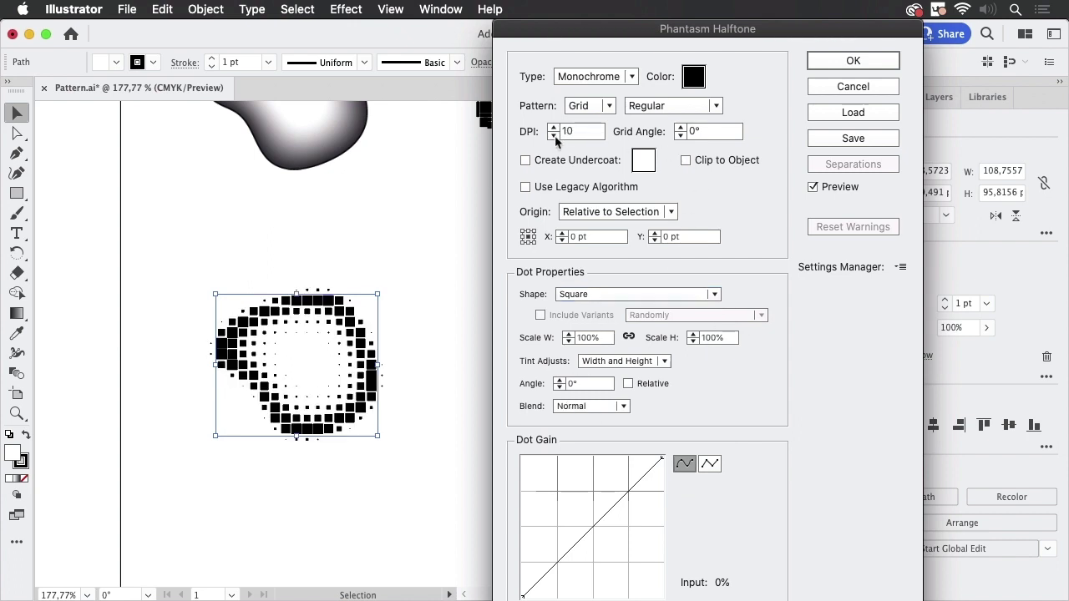
pyautogui.click(554, 128)
pyautogui.click(553, 128)
pyautogui.click(554, 127)
pyautogui.click(554, 128)
pyautogui.click(554, 128)
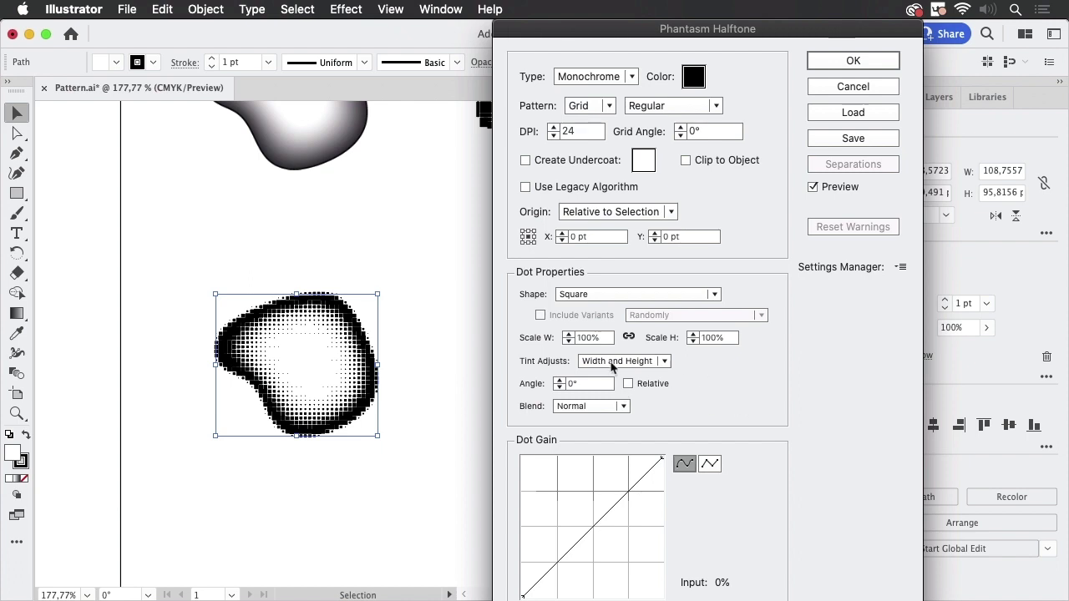
# Scale the halftone dots to 70%, apply it, and zoom in on the blob.
pyautogui.click(569, 341)
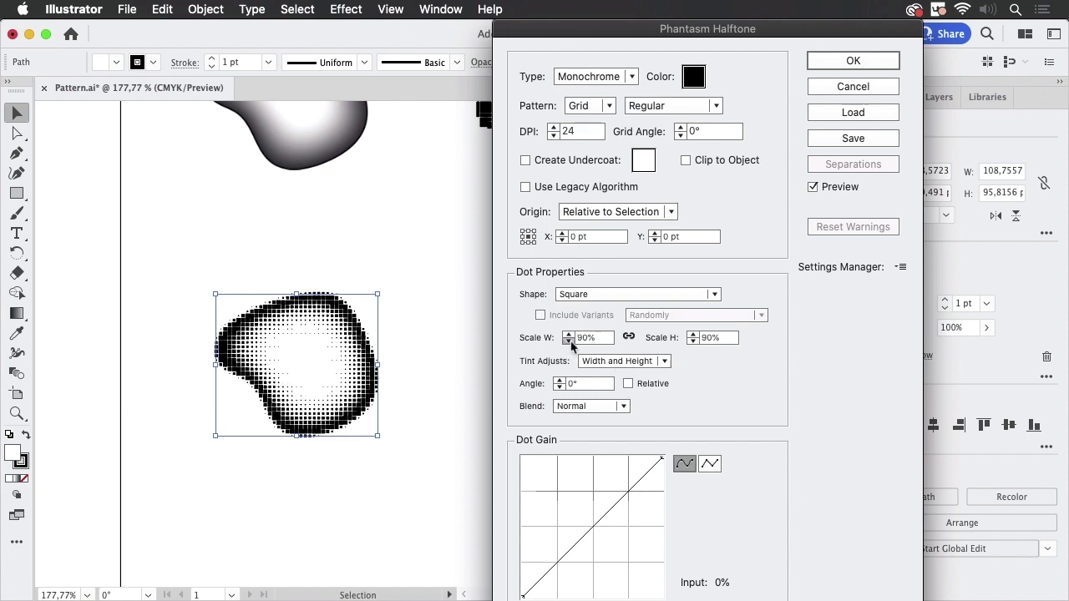
pyautogui.click(568, 341)
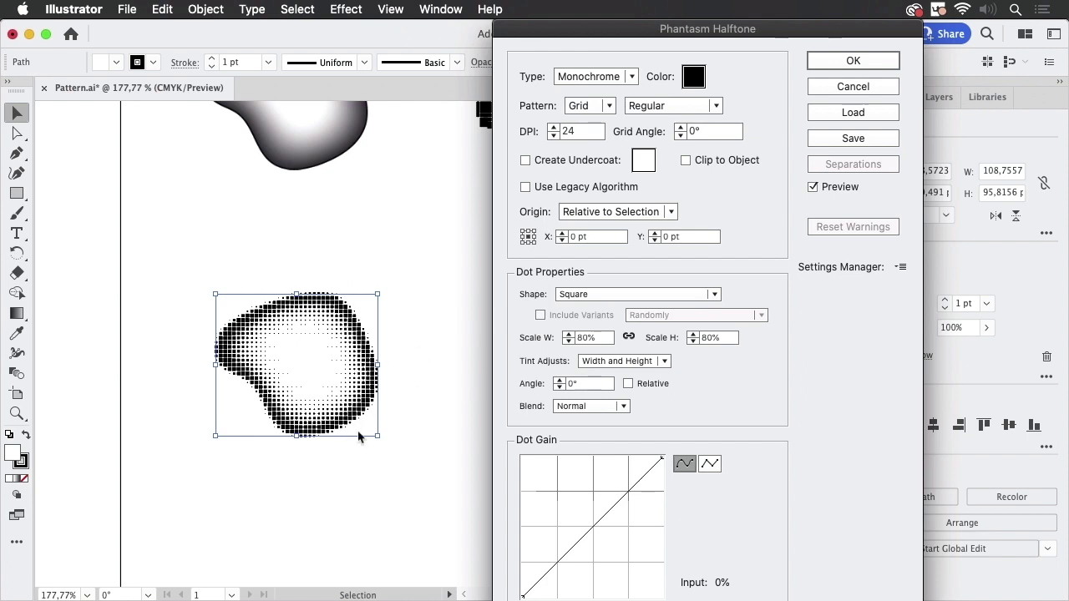
pyautogui.click(569, 341)
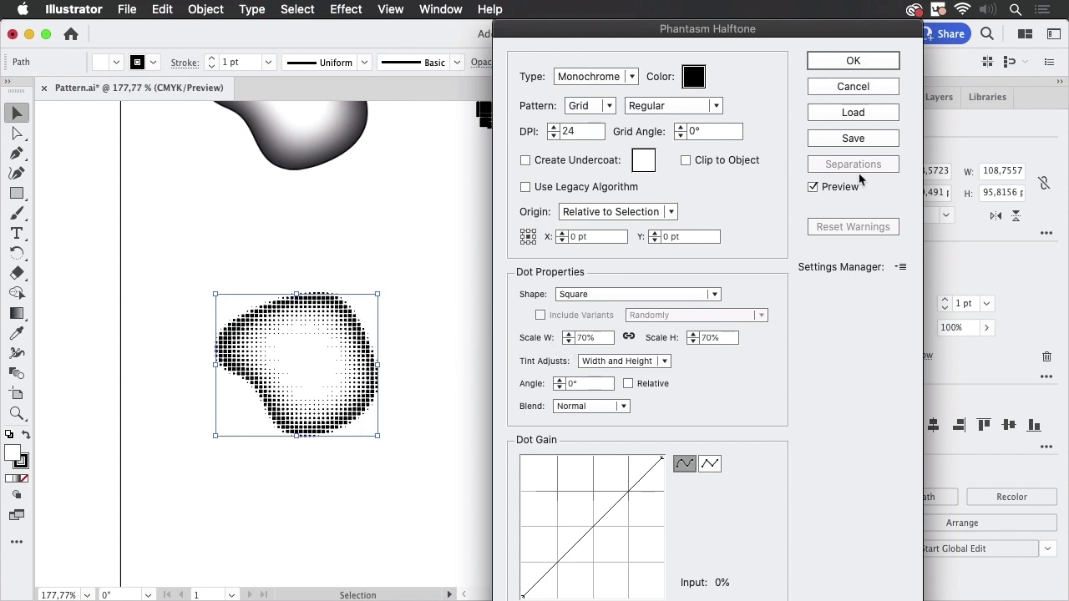
pyautogui.click(855, 61)
pyautogui.moveTo(276, 319)
pyautogui.mouseDown()
pyautogui.moveTo(584, 353)
pyautogui.moveTo(679, 248)
pyautogui.mouseUp()
# Reselect the square-dot blob and reopen its Phantasm Halftone entry from the Appearance panel.
pyautogui.click(746, 351)
pyautogui.scroll(-3, 668, 350)
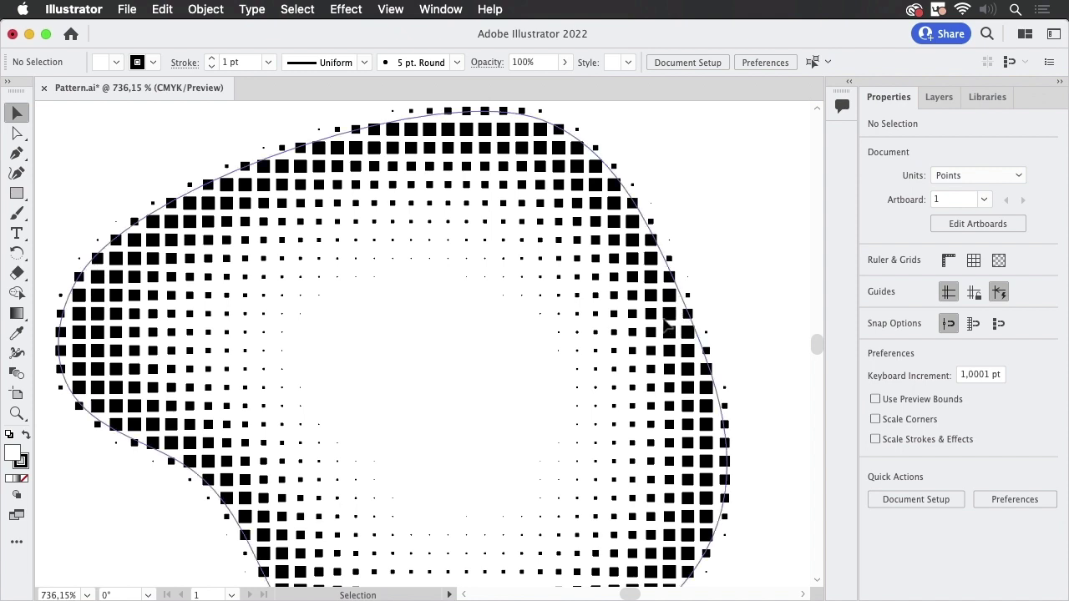
pyautogui.click(690, 344)
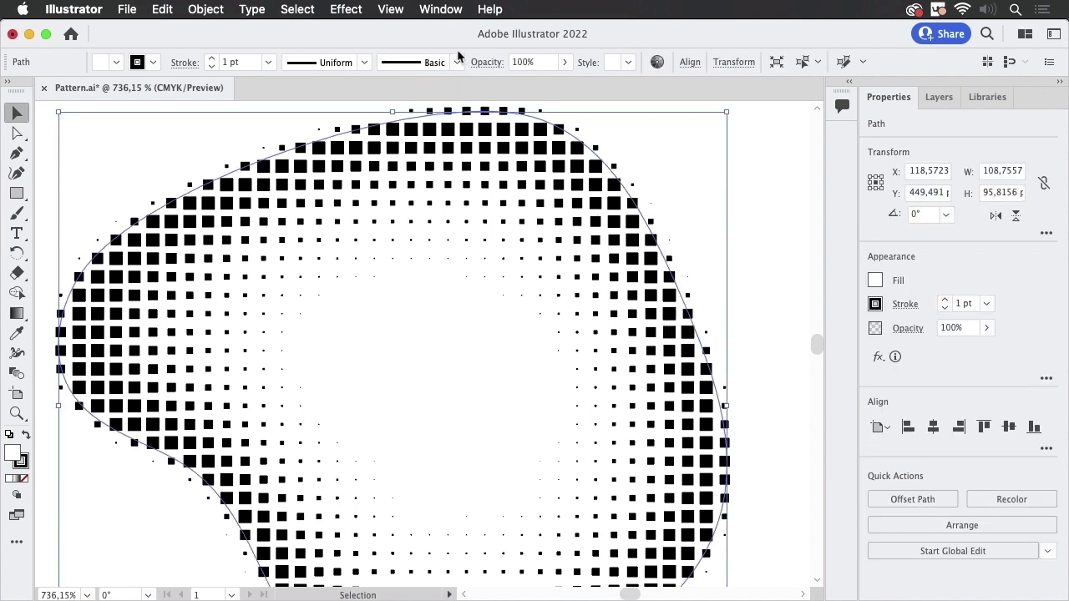
pyautogui.click(441, 9)
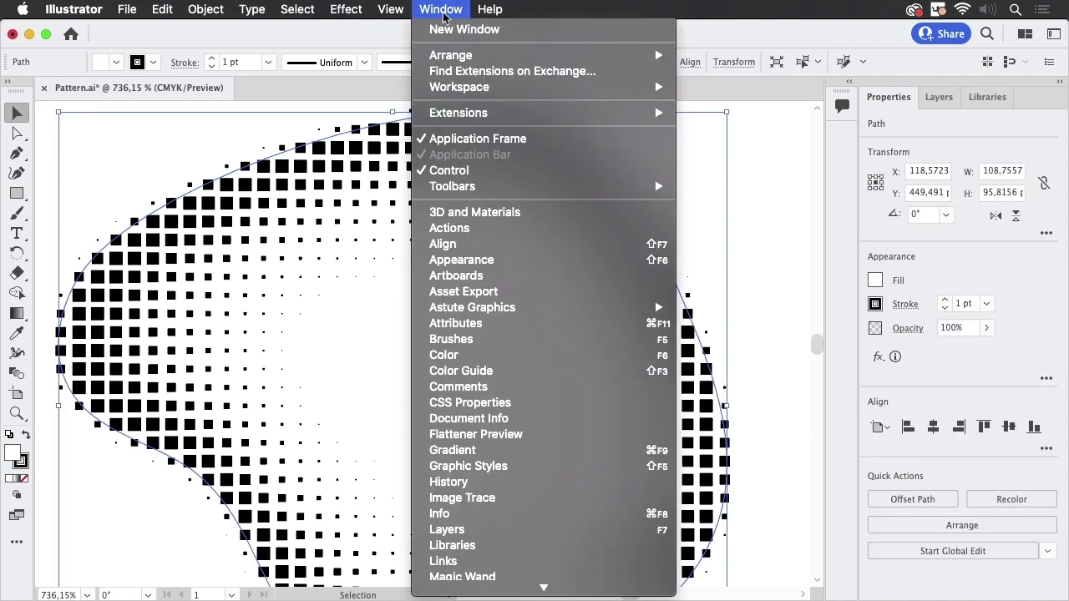
pyautogui.click(493, 262)
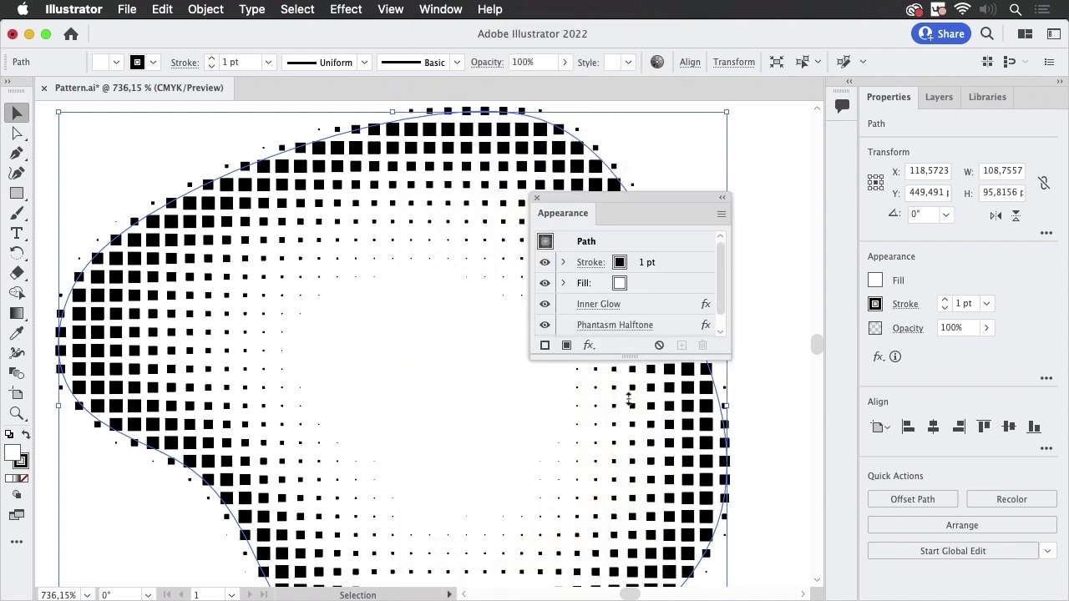
pyautogui.moveTo(638, 351); pyautogui.dragTo(638, 489)
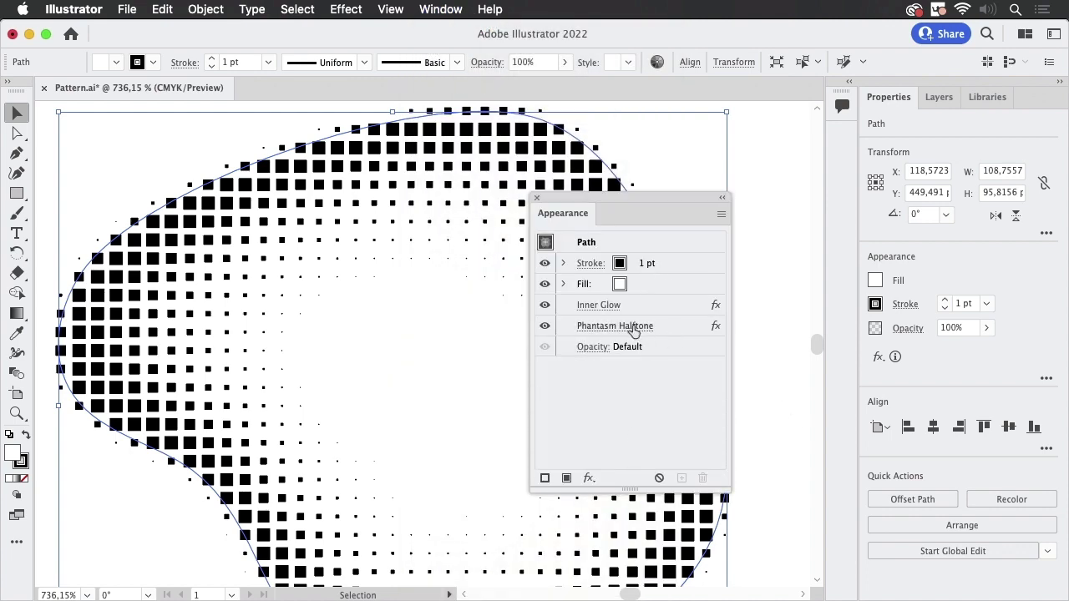
pyautogui.click(632, 327)
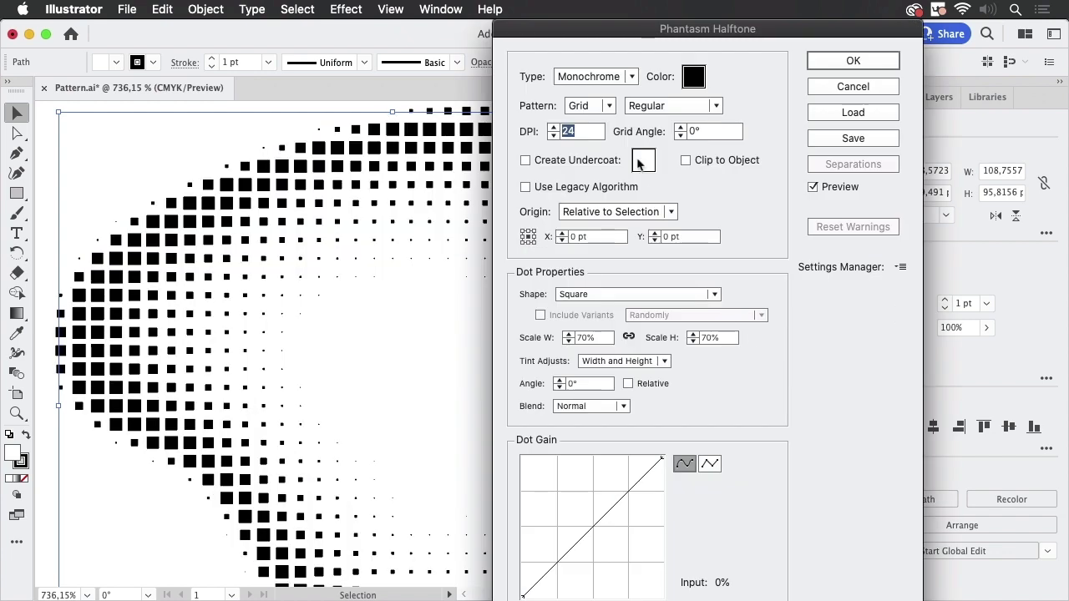